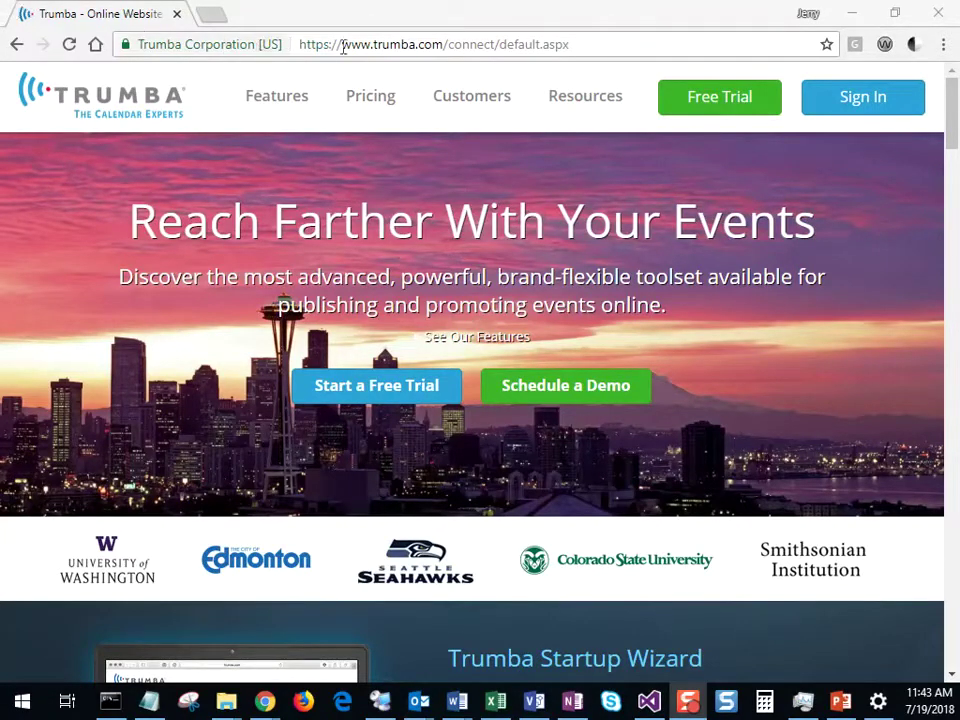
Browse Trumba's Customers page down to the University of Washington listing
{"action": "left_click", "coordinate": [458, 98]}
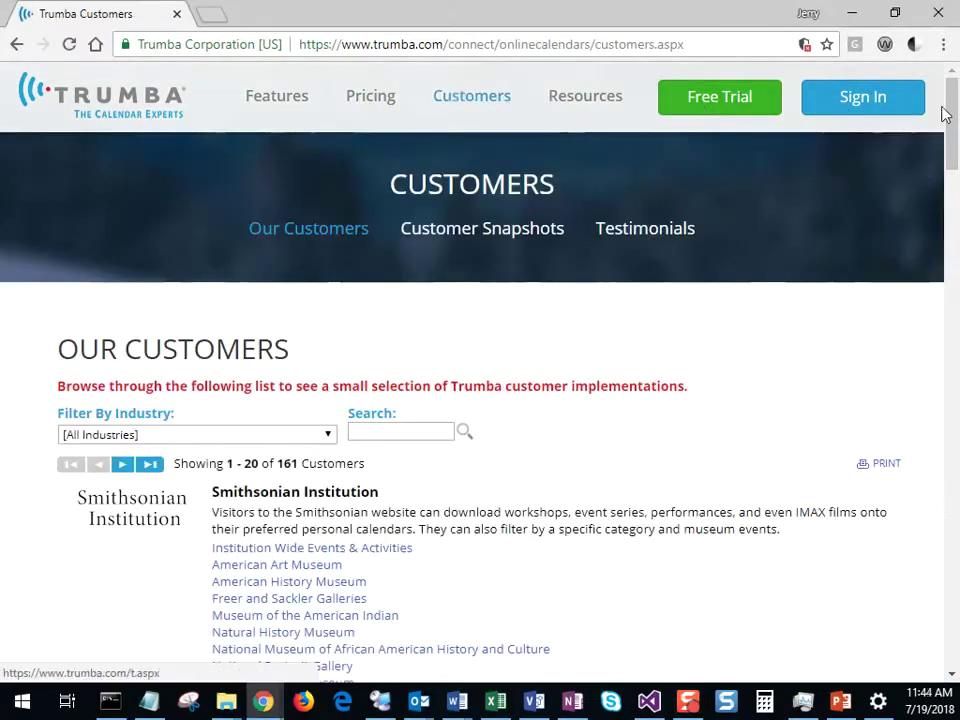
{"action": "mouse_move", "coordinate": [952, 113]}
{"action": "left_mouse_down"}
{"action": "mouse_move", "coordinate": [955, 400]}
{"action": "mouse_move", "coordinate": [952, 182]}
{"action": "left_mouse_up"}
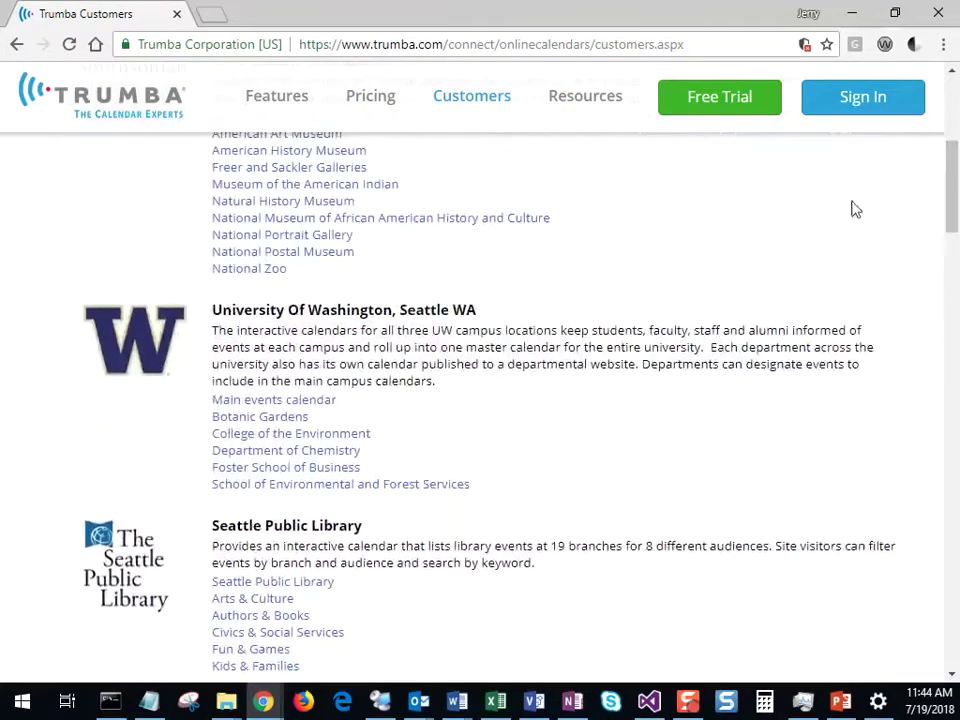
Open the UW main events calendar in a new tab and go to the Tacoma Campus Calendar
{"action": "left_click", "coordinate": [305, 401]}
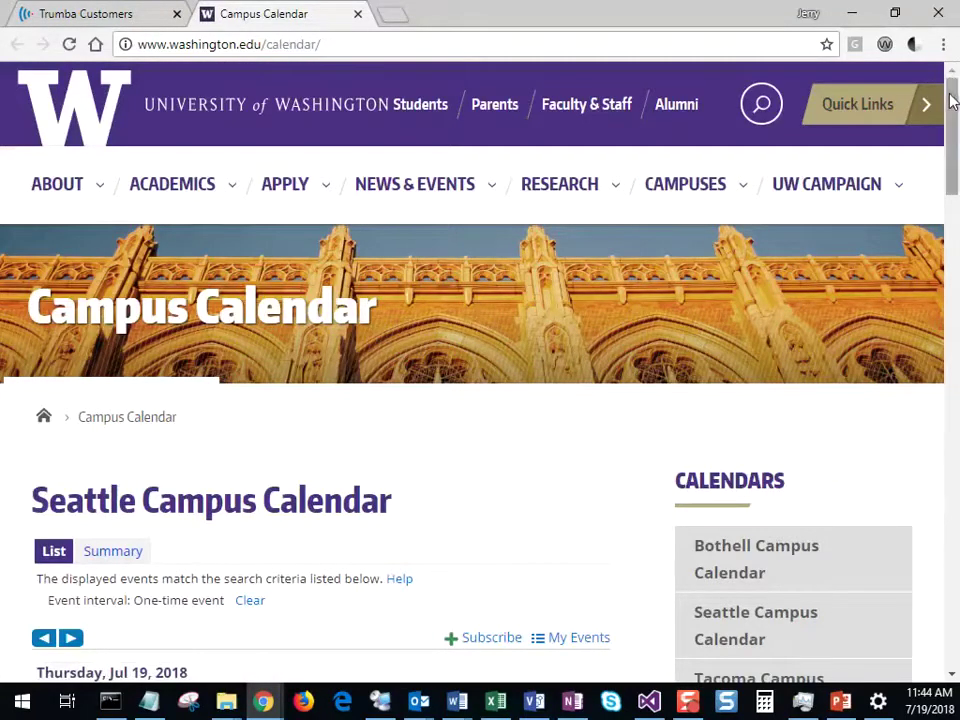
{"action": "mouse_move", "coordinate": [952, 101]}
{"action": "left_mouse_down"}
{"action": "mouse_move", "coordinate": [951, 172]}
{"action": "mouse_move", "coordinate": [934, 199]}
{"action": "left_mouse_up"}
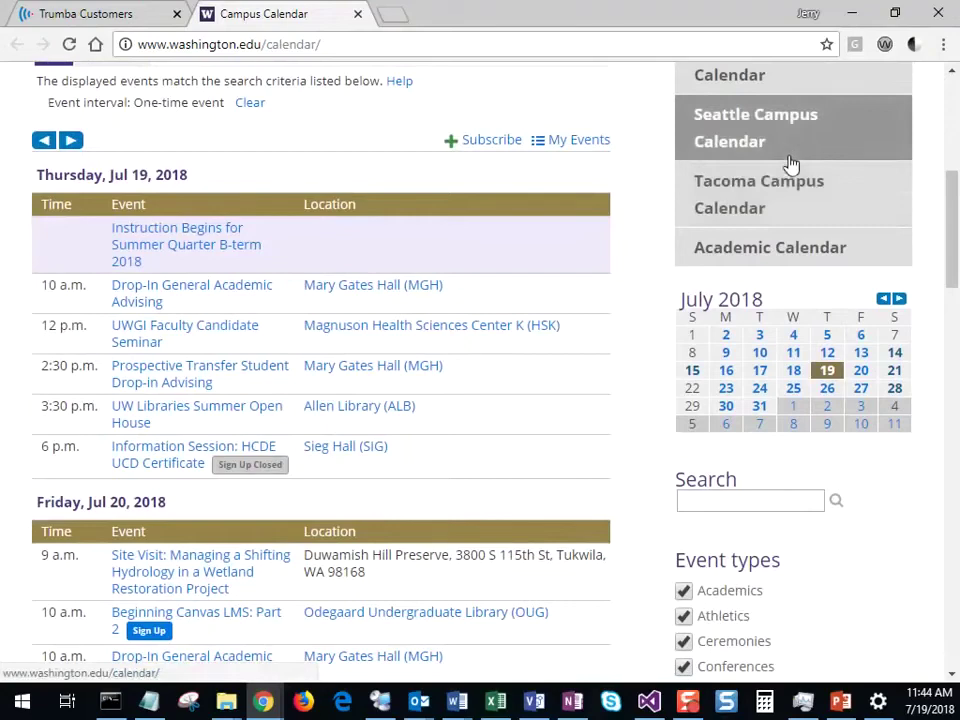
{"action": "left_click", "coordinate": [786, 190]}
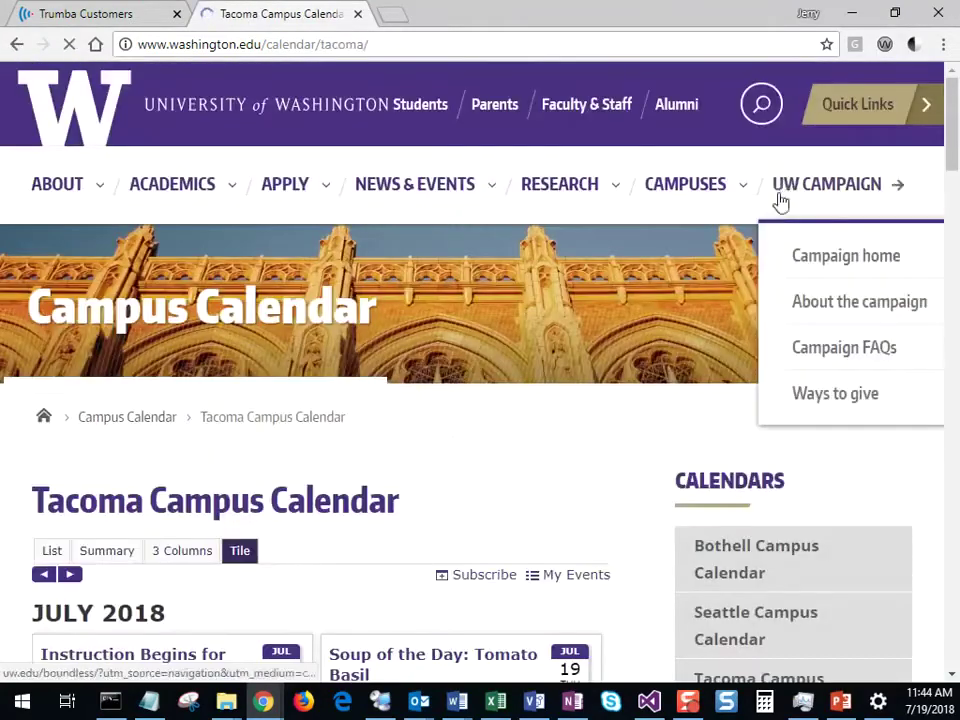
{"action": "scroll", "coordinate": [321, 521], "scroll_direction": "down", "scroll_amount": 2}
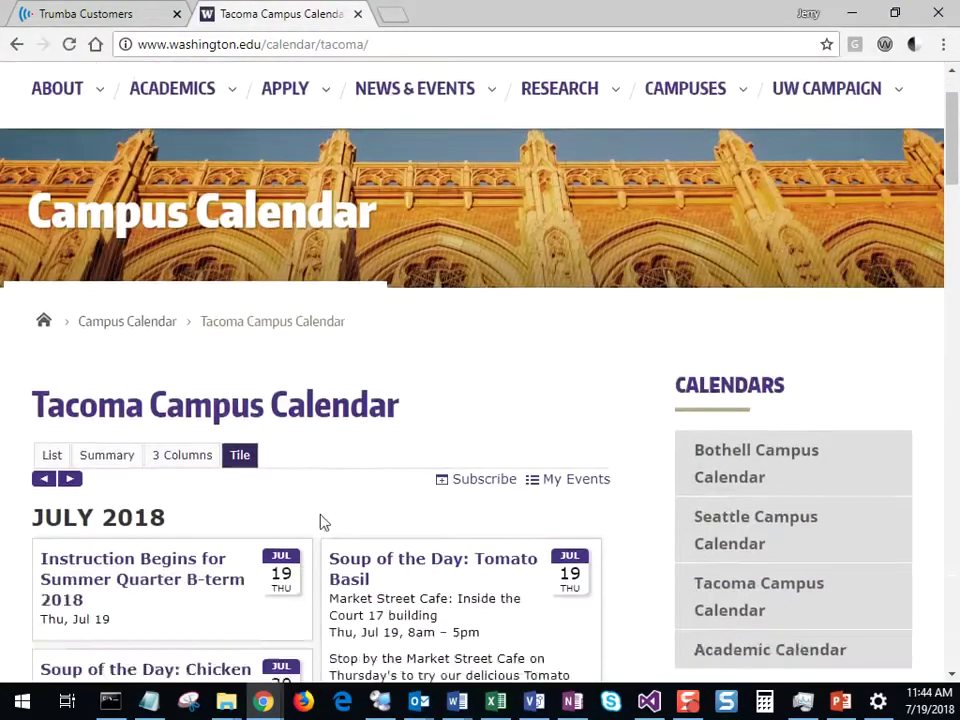
{"action": "scroll", "coordinate": [328, 508], "scroll_direction": "down", "scroll_amount": 2}
{"action": "scroll", "coordinate": [340, 503], "scroll_direction": "down", "scroll_amount": 1}
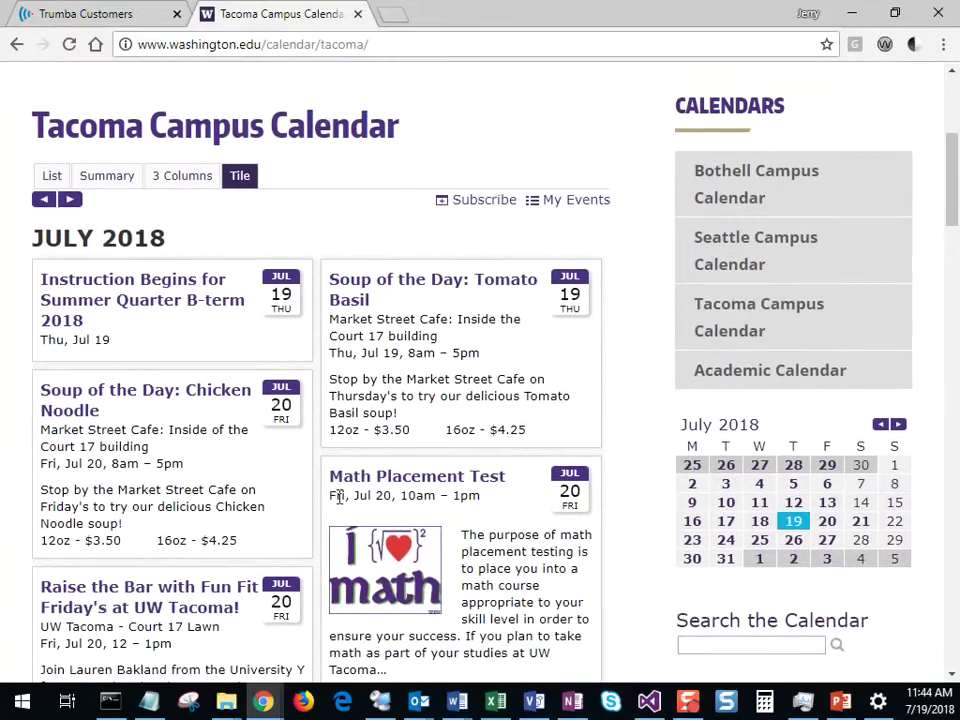
View Tacoma events in 3 Columns, Summary and List layouts, then return to Seattle Campus Calendar
{"action": "left_click", "coordinate": [188, 191]}
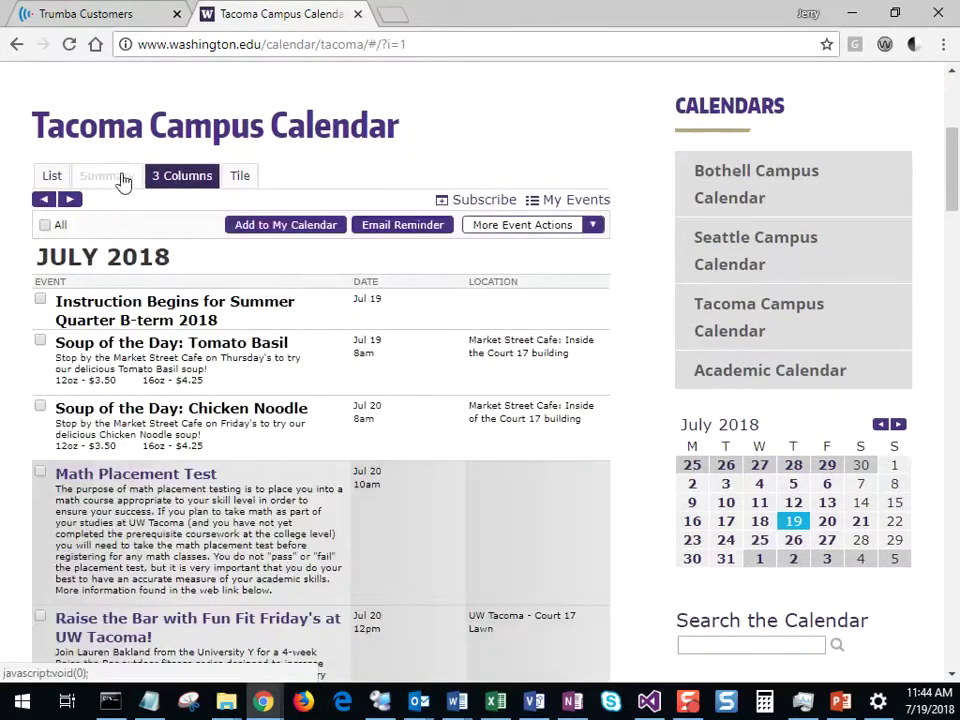
{"action": "left_click", "coordinate": [121, 179]}
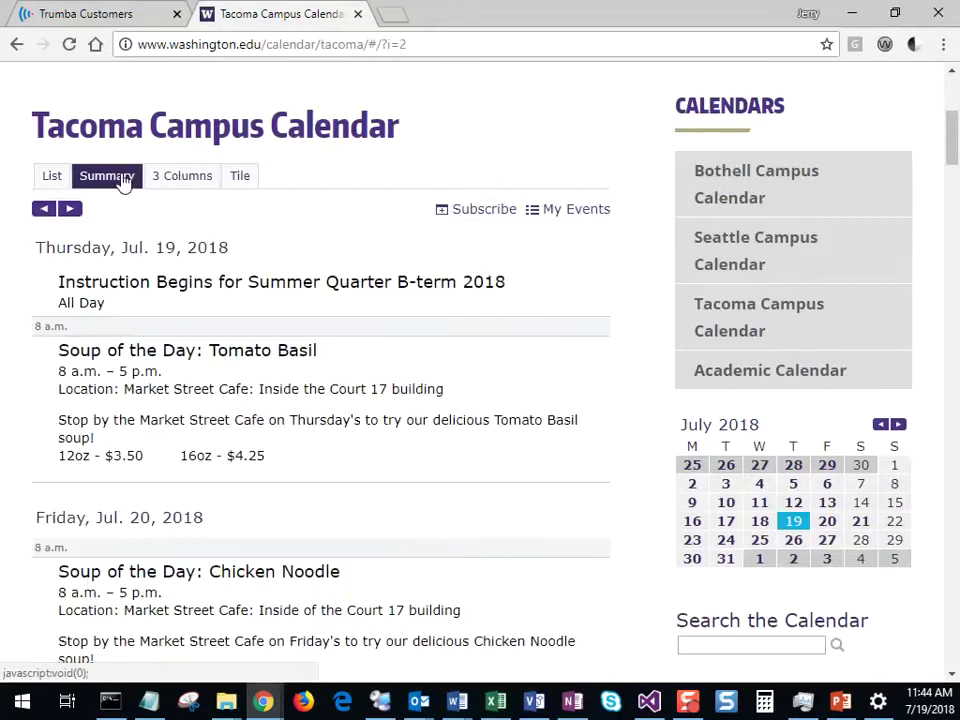
{"action": "left_click", "coordinate": [55, 177]}
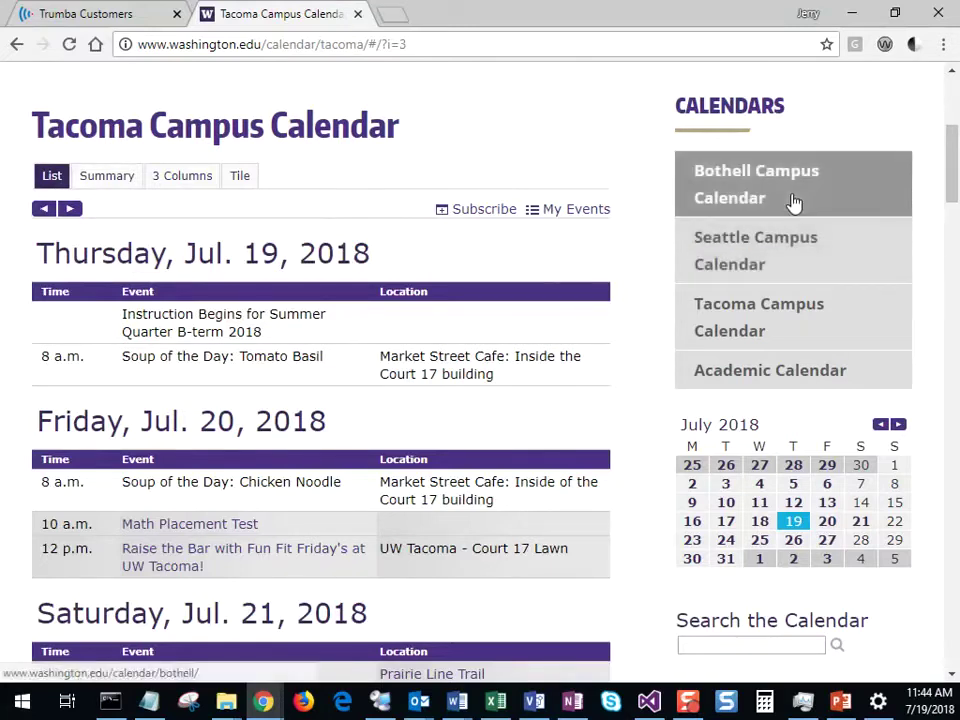
{"action": "left_click", "coordinate": [801, 242]}
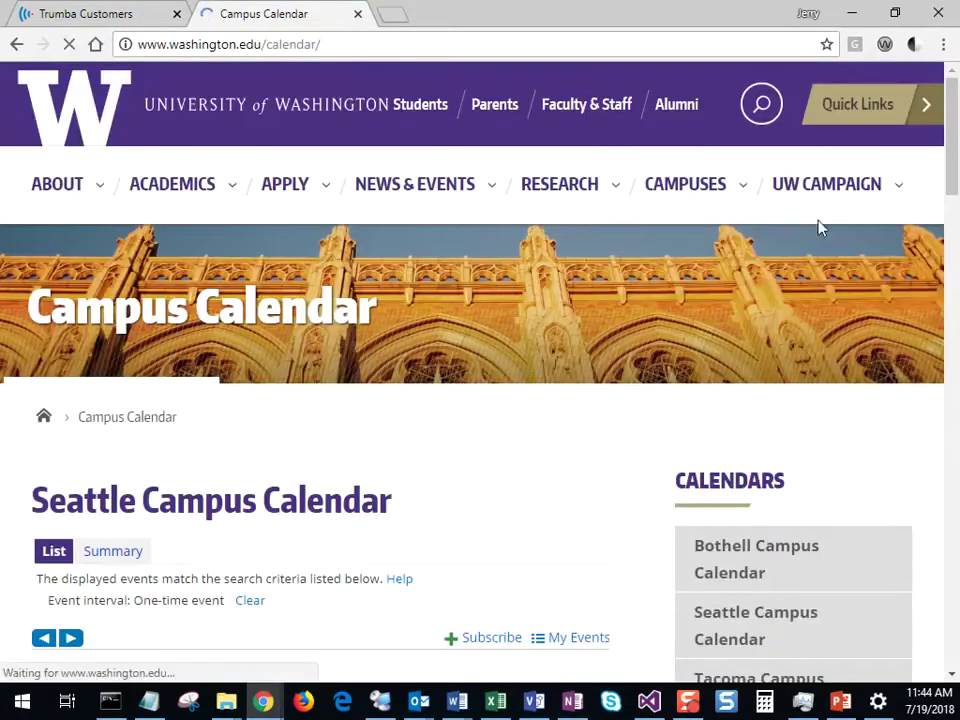
{"action": "left_click_drag", "start_coordinate": [949, 129], "coordinate": [940, 212]}
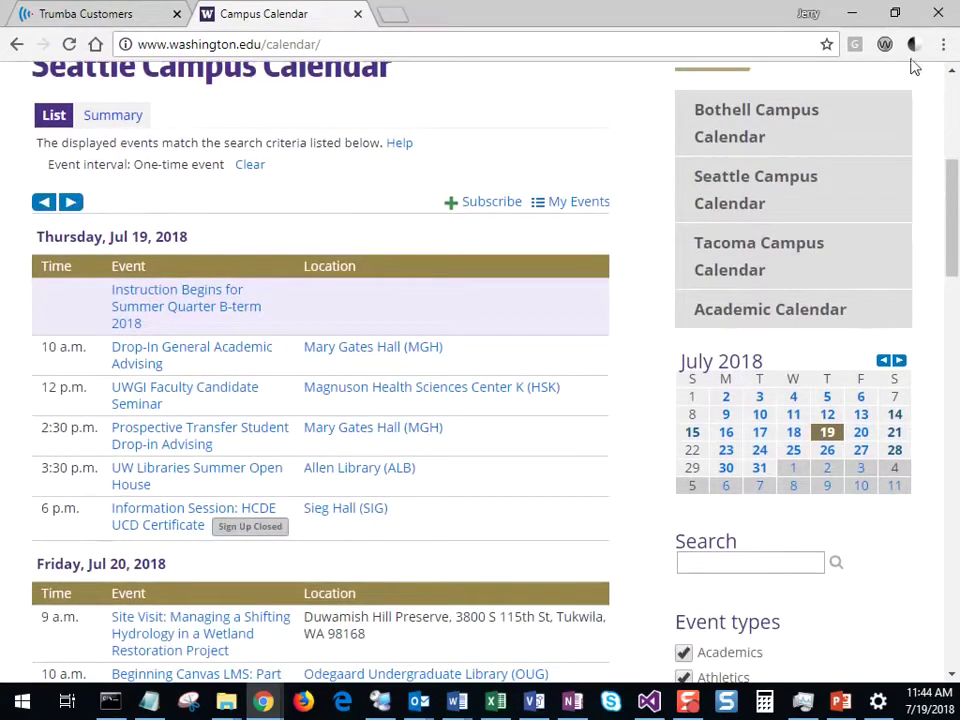
Restore the browser, move it to the left edge and narrow it to show the compact layout
{"action": "left_click", "coordinate": [896, 14]}
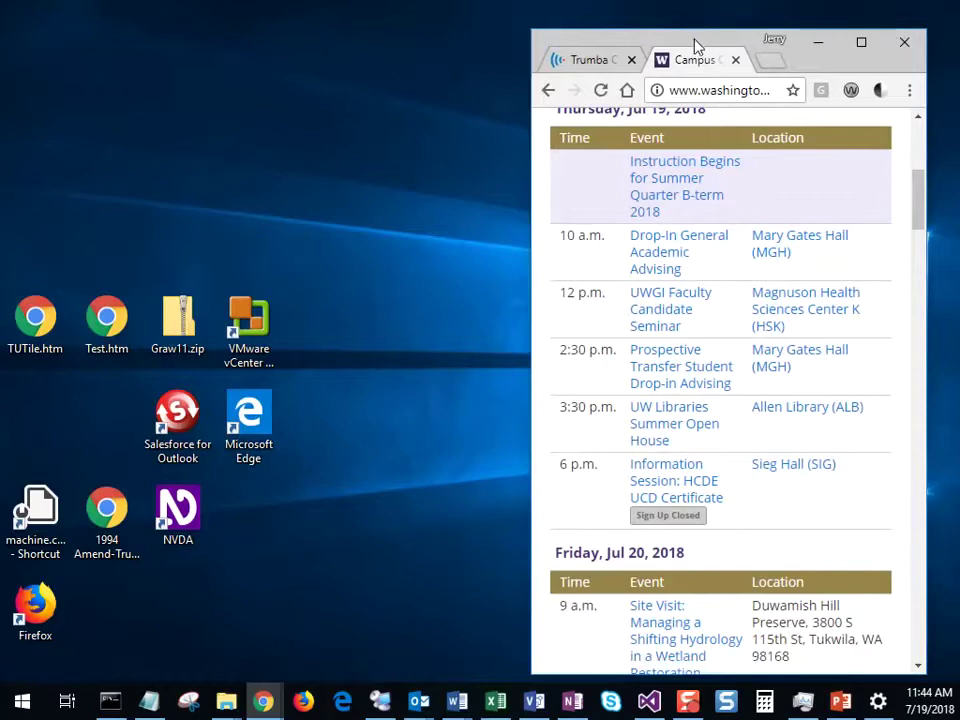
{"action": "left_click_drag", "start_coordinate": [698, 48], "coordinate": [178, 30]}
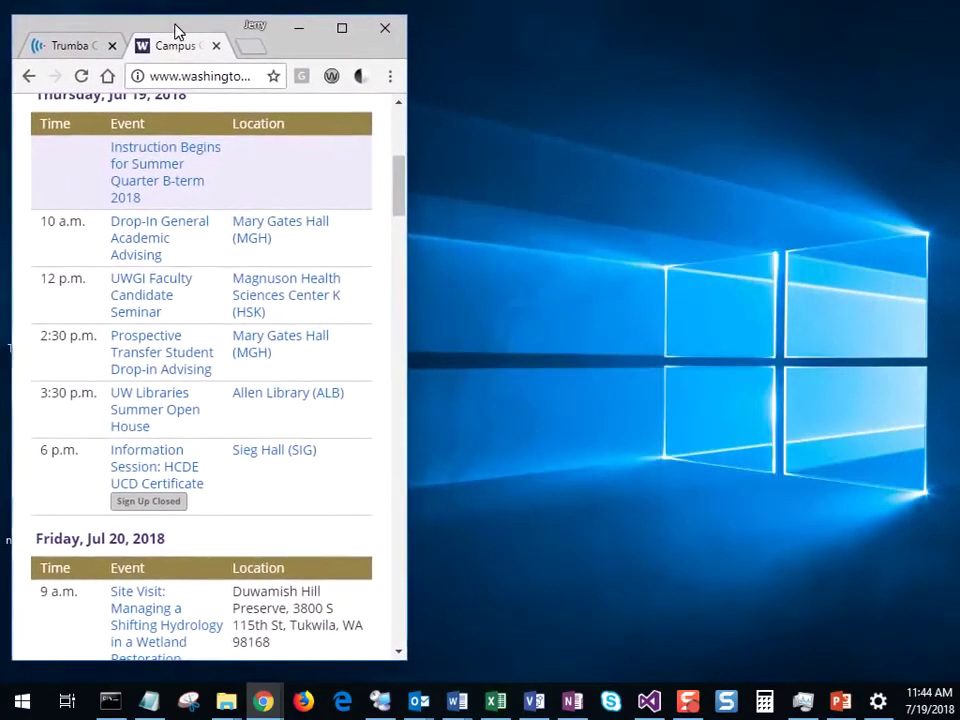
{"action": "mouse_move", "coordinate": [407, 139]}
{"action": "left_mouse_down"}
{"action": "mouse_move", "coordinate": [274, 139]}
{"action": "mouse_move", "coordinate": [930, 141]}
{"action": "left_mouse_up"}
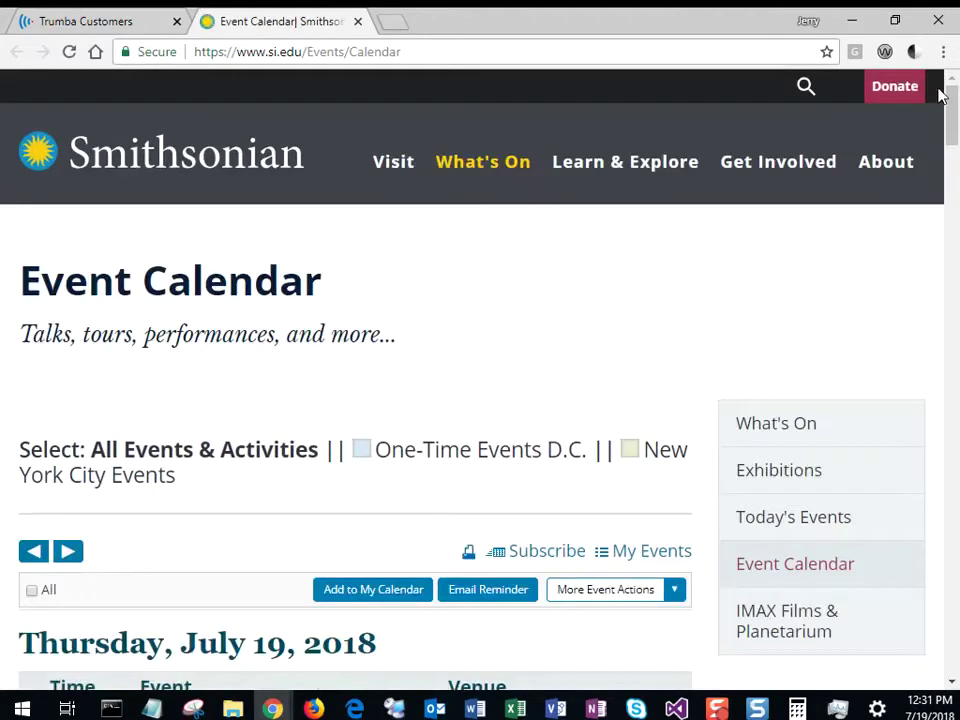
Scroll the Smithsonian Event Calendar and restore the browser to a smaller window
{"action": "mouse_move", "coordinate": [950, 118]}
{"action": "left_mouse_down"}
{"action": "mouse_move", "coordinate": [939, 261]}
{"action": "mouse_move", "coordinate": [949, 320]}
{"action": "mouse_move", "coordinate": [955, 133]}
{"action": "left_mouse_up"}
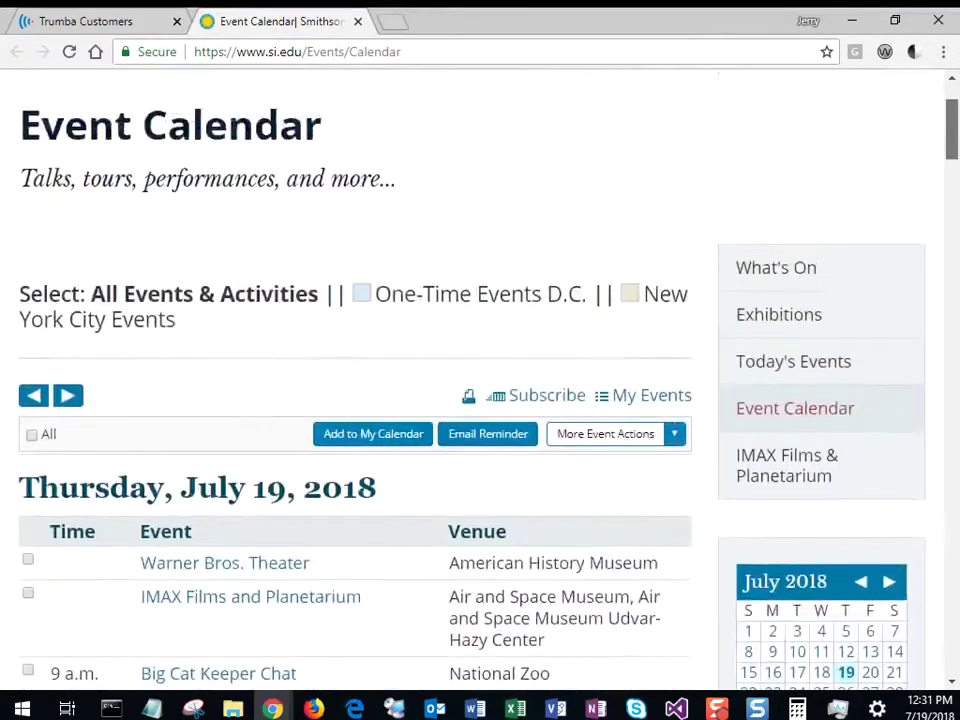
{"action": "left_click", "coordinate": [895, 20]}
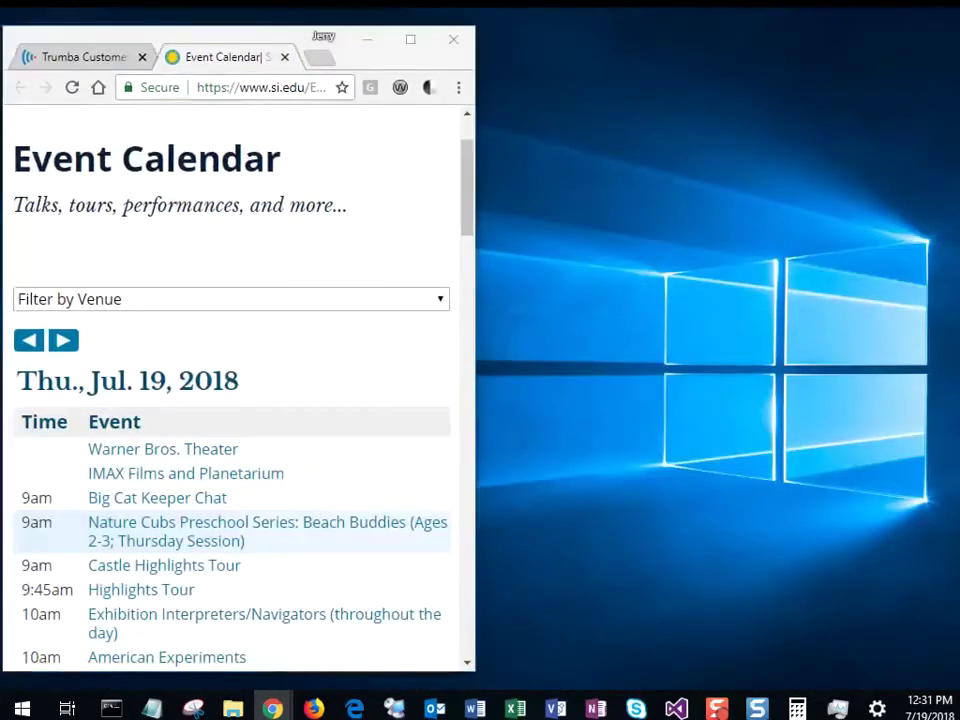
Place the zoo Daily Programs window beside the Smithsonian one and open Big Cat Keeper Chat in each
{"action": "mouse_move", "coordinate": [834, 135]}
{"action": "left_mouse_down"}
{"action": "mouse_move", "coordinate": [756, 75]}
{"action": "mouse_move", "coordinate": [735, 45]}
{"action": "left_mouse_up"}
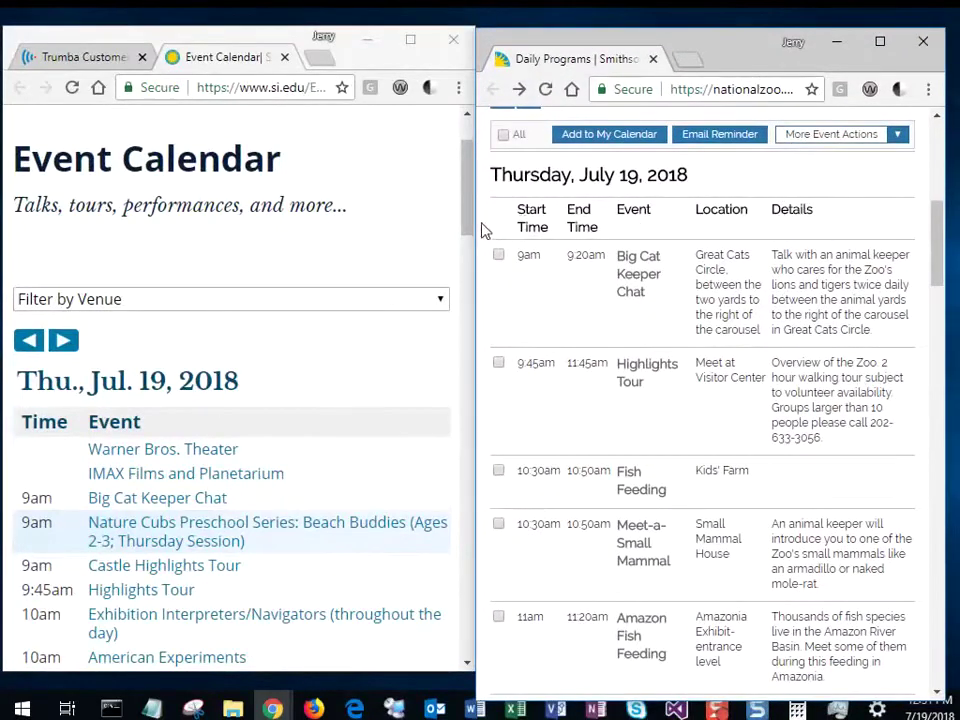
{"action": "left_click_drag", "start_coordinate": [465, 208], "coordinate": [470, 248]}
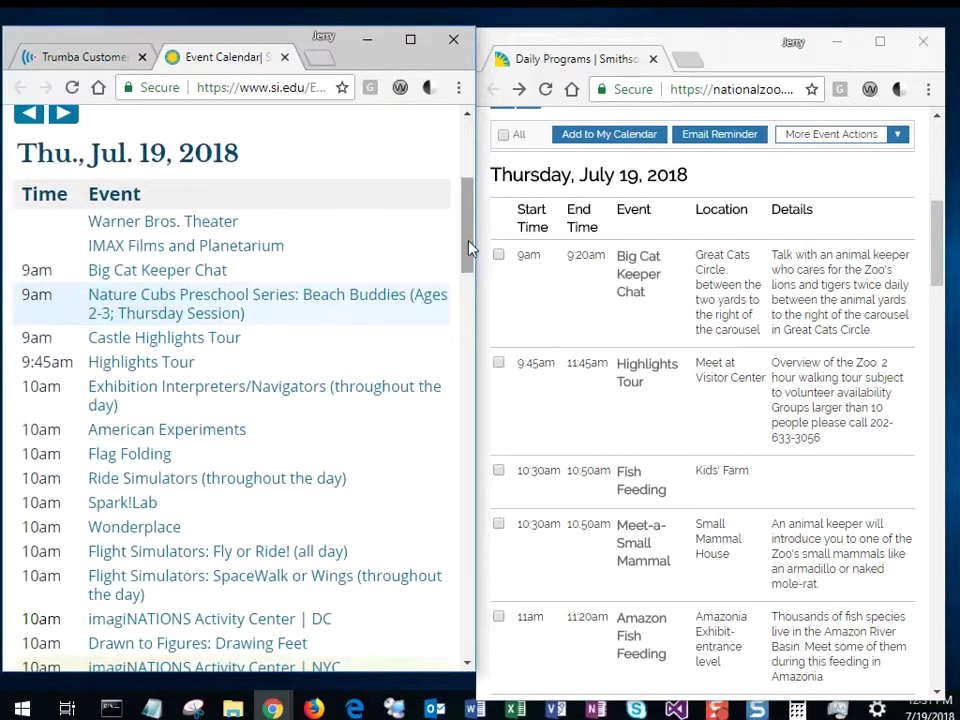
{"action": "left_click", "coordinate": [630, 280]}
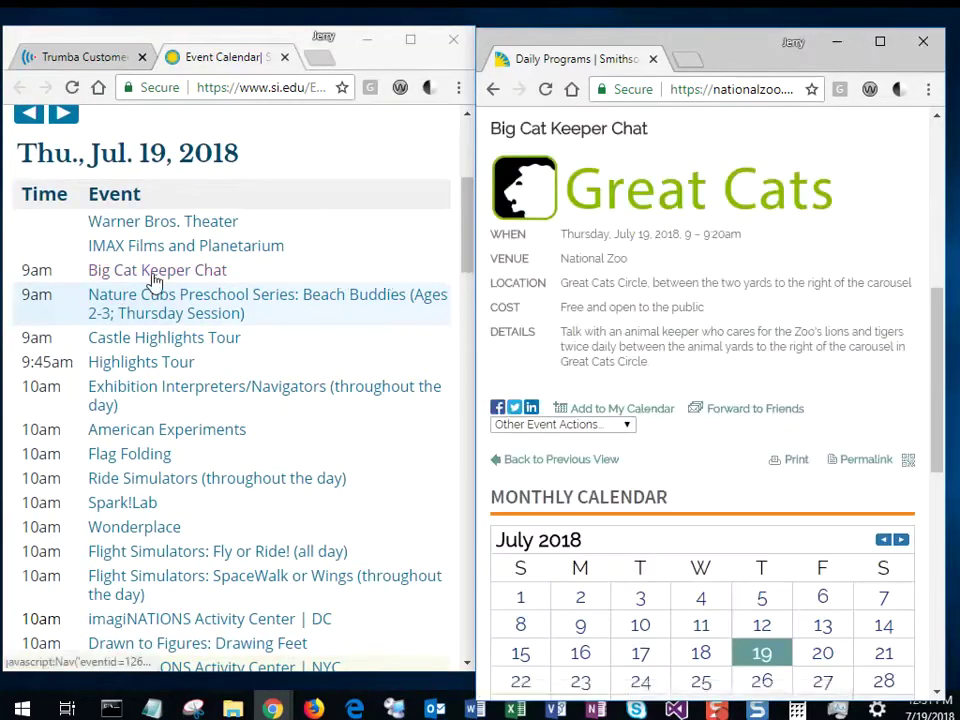
{"action": "left_click", "coordinate": [154, 278]}
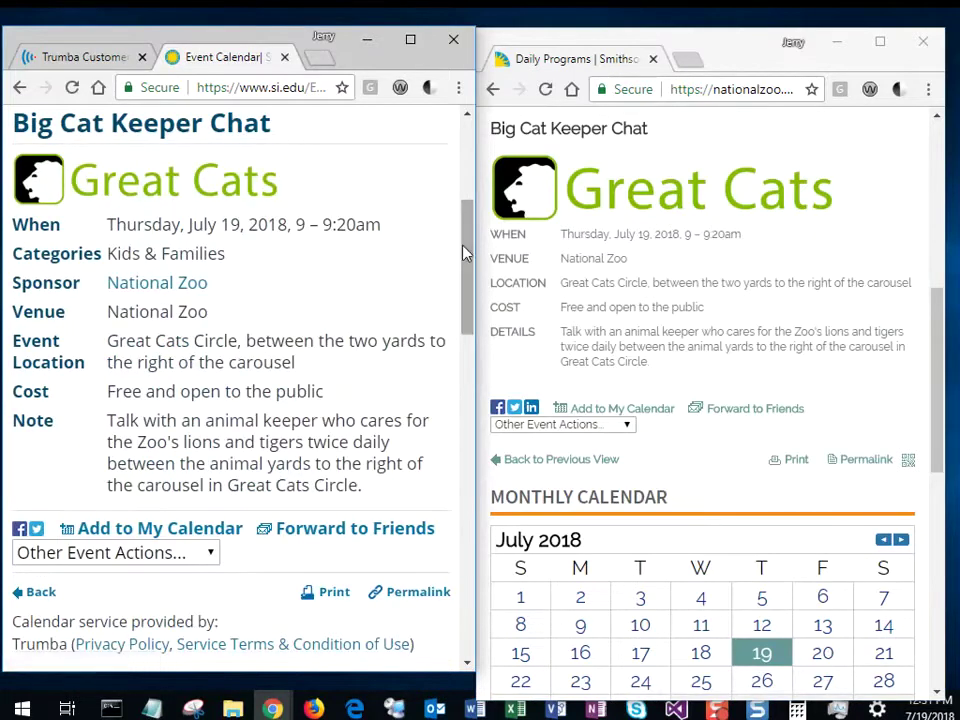
{"action": "left_click_drag", "start_coordinate": [463, 253], "coordinate": [465, 268]}
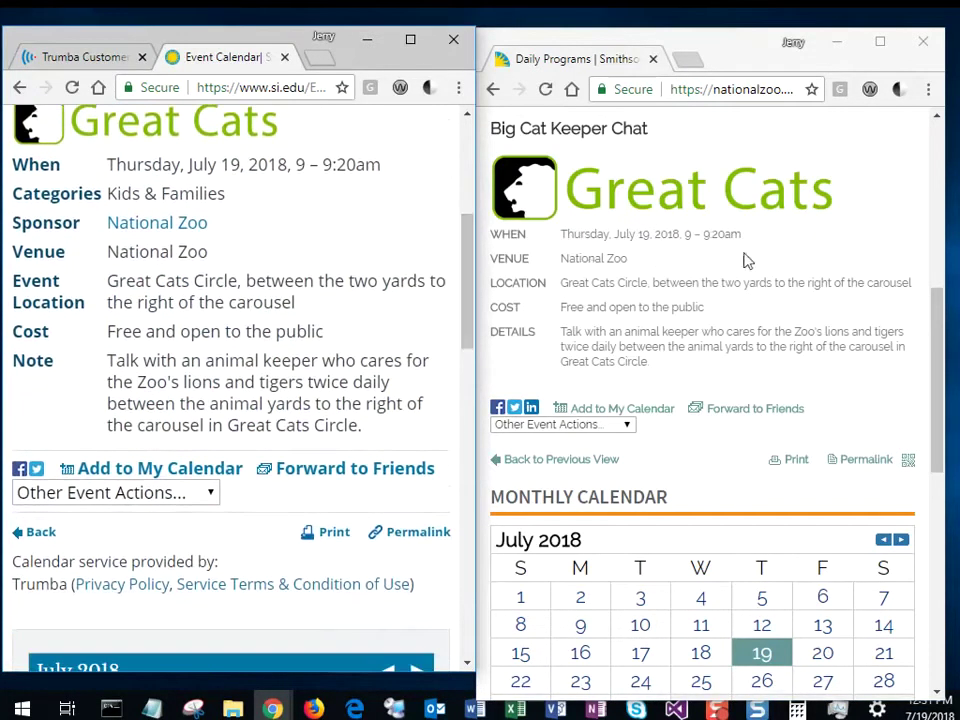
Scroll the Big Cat Keeper Chat details and move the National Zoo window off screen
{"action": "left_click_drag", "start_coordinate": [935, 324], "coordinate": [938, 320]}
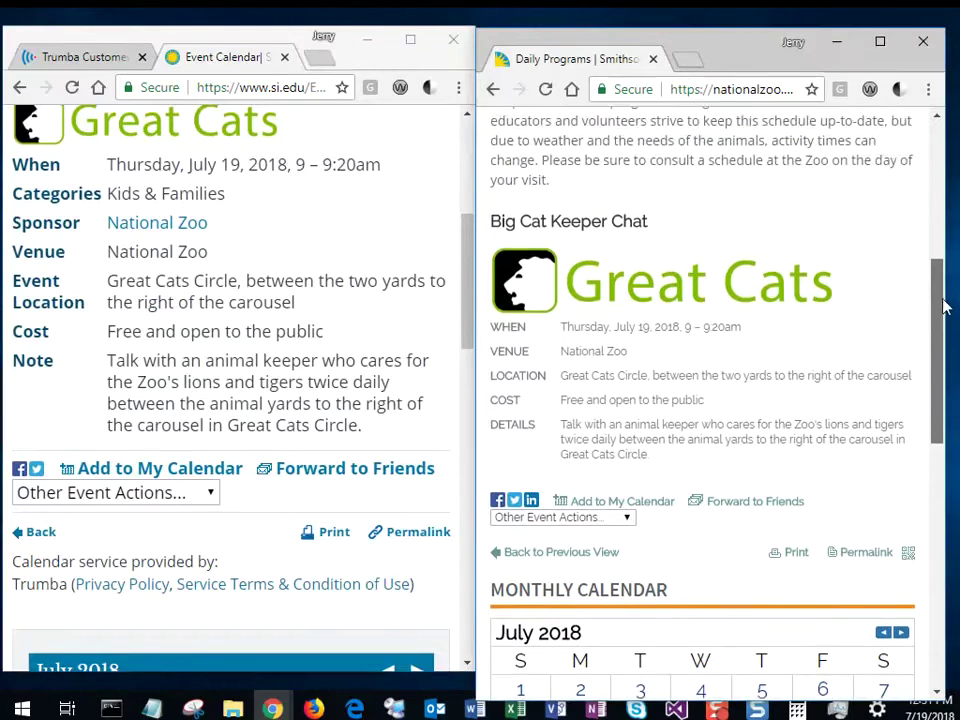
{"action": "left_click_drag", "start_coordinate": [945, 307], "coordinate": [946, 282]}
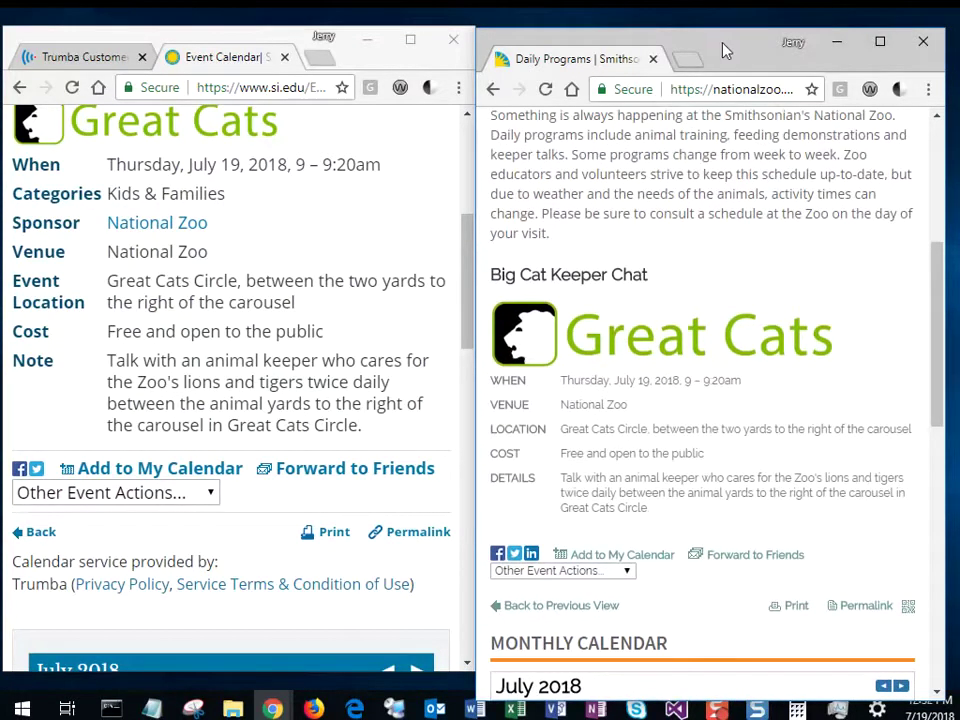
{"action": "left_click_drag", "start_coordinate": [726, 50], "coordinate": [959, 50]}
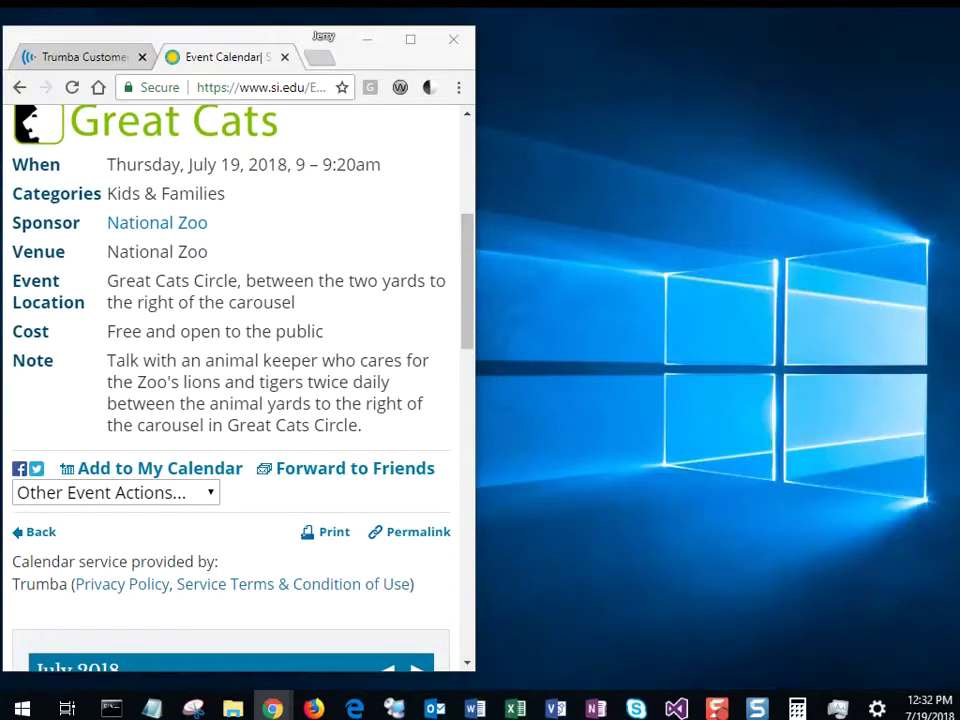
Maximize the browser and return to the Trumba Customers page, scrolling down the list
{"action": "left_click", "coordinate": [410, 40]}
{"action": "left_click", "coordinate": [104, 25]}
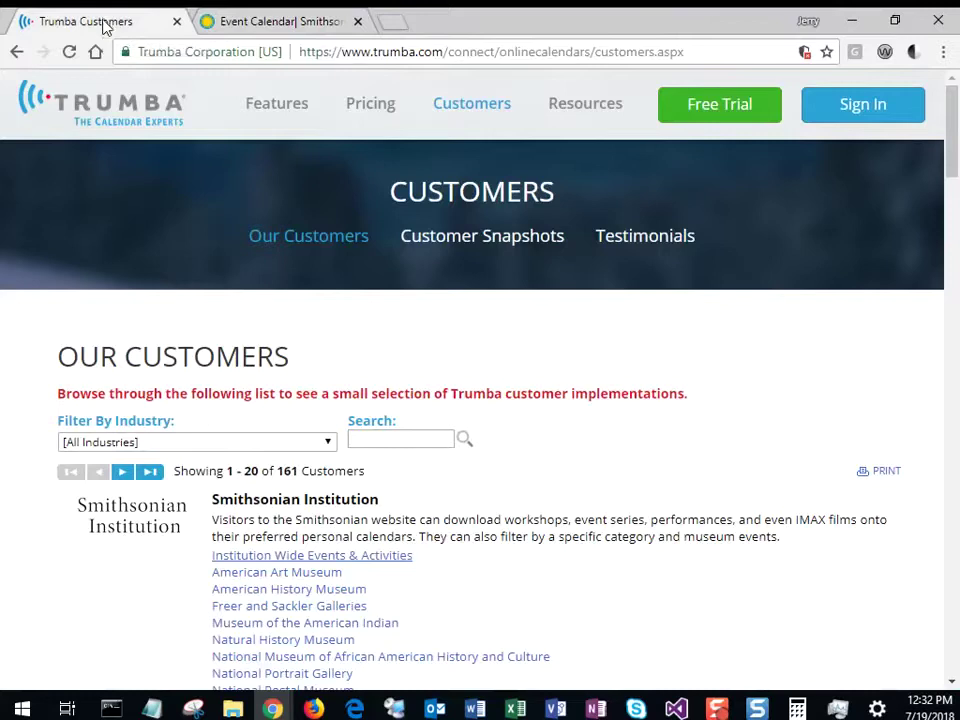
{"action": "scroll", "coordinate": [728, 600], "scroll_direction": "down", "scroll_amount": 2}
{"action": "scroll", "coordinate": [718, 574], "scroll_direction": "down", "scroll_amount": 2}
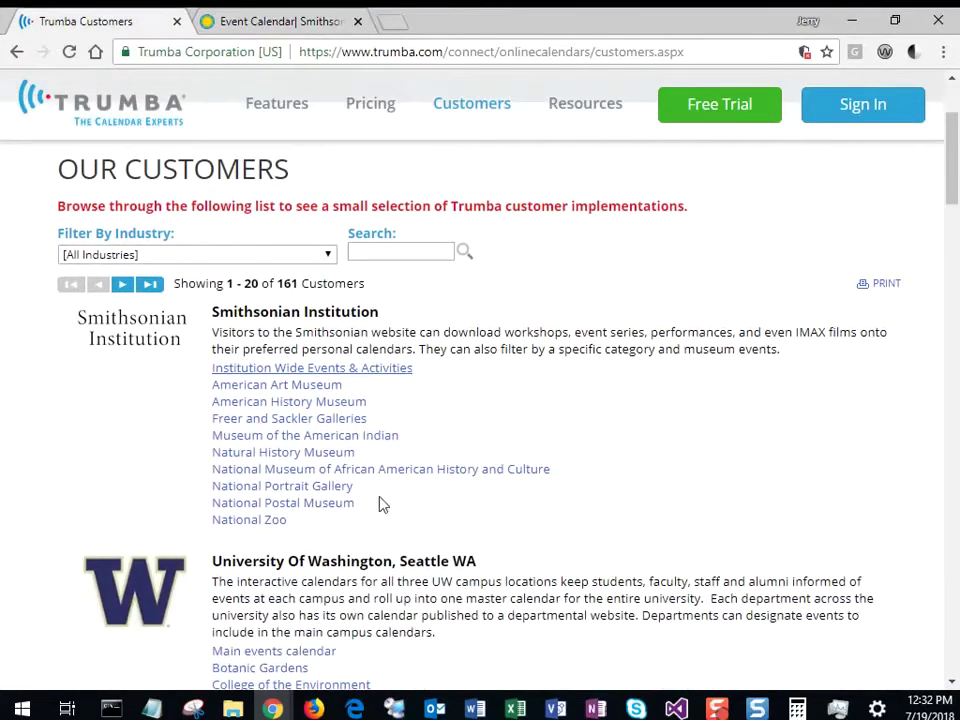
Open the National Portrait Gallery calendar and view the Docent's Choice of the Portrait Gallery event details
{"action": "left_click", "coordinate": [338, 488]}
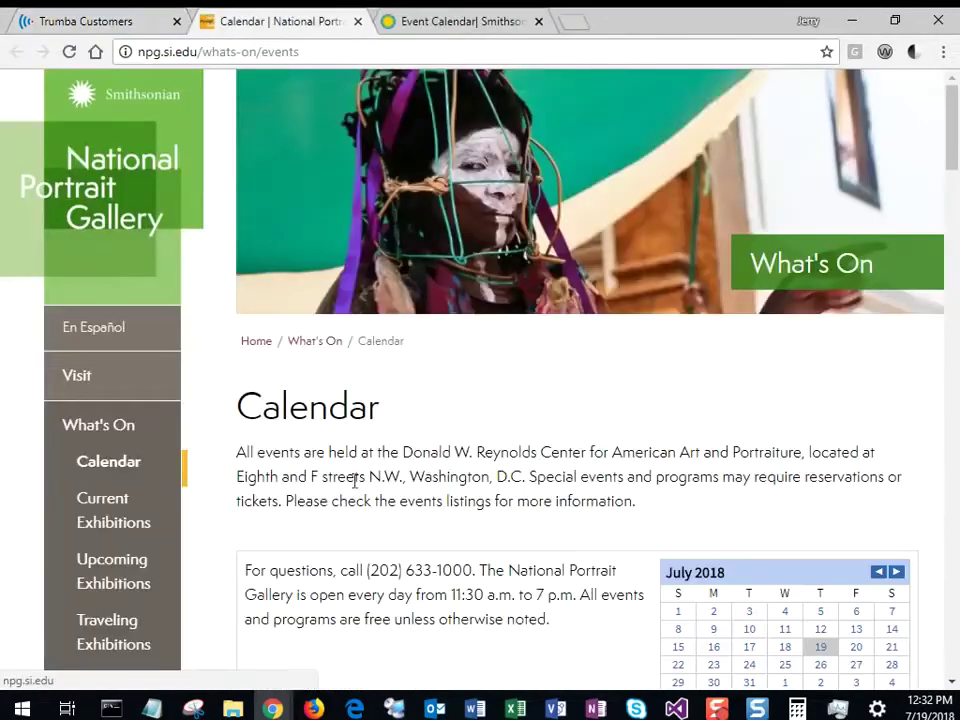
{"action": "left_click_drag", "start_coordinate": [953, 153], "coordinate": [931, 240]}
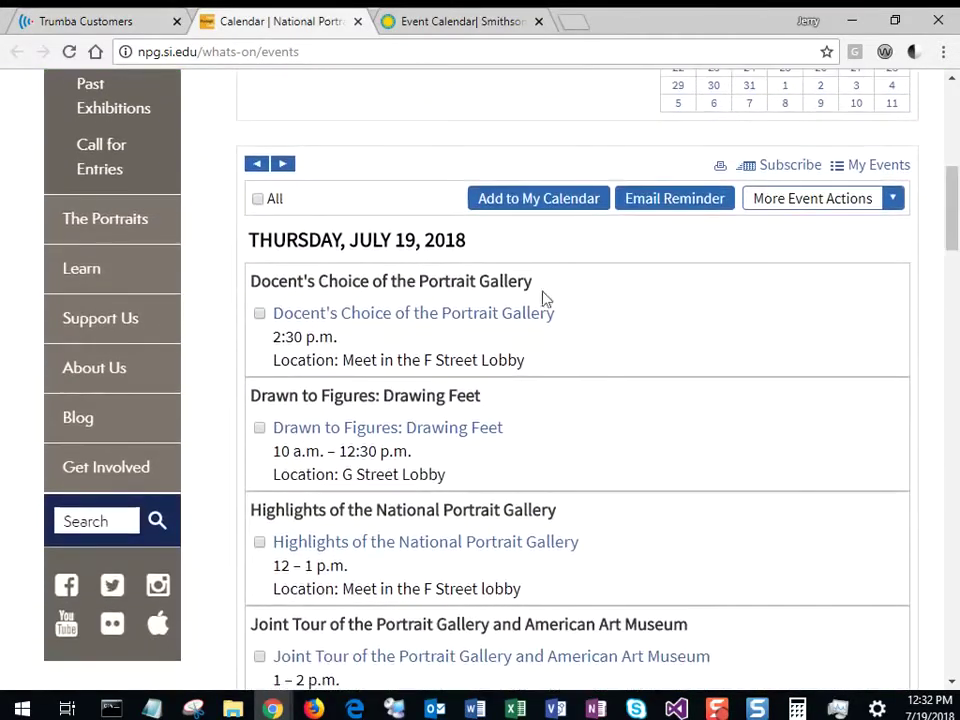
{"action": "left_click", "coordinate": [497, 316]}
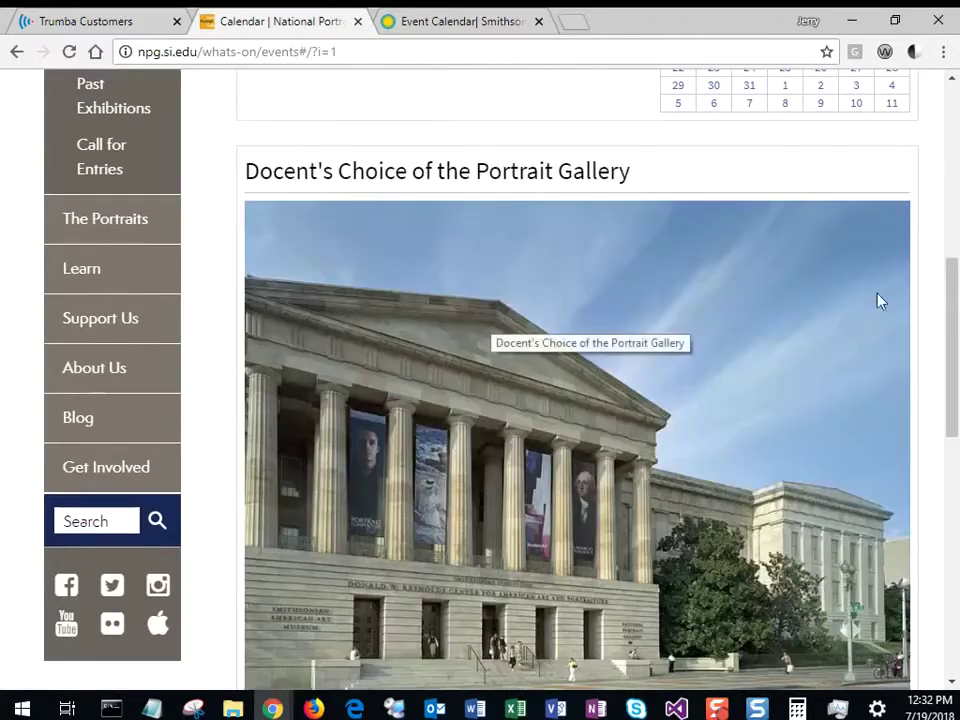
{"action": "mouse_move", "coordinate": [953, 310]}
{"action": "left_mouse_down"}
{"action": "mouse_move", "coordinate": [955, 425]}
{"action": "mouse_move", "coordinate": [955, 196]}
{"action": "left_mouse_up"}
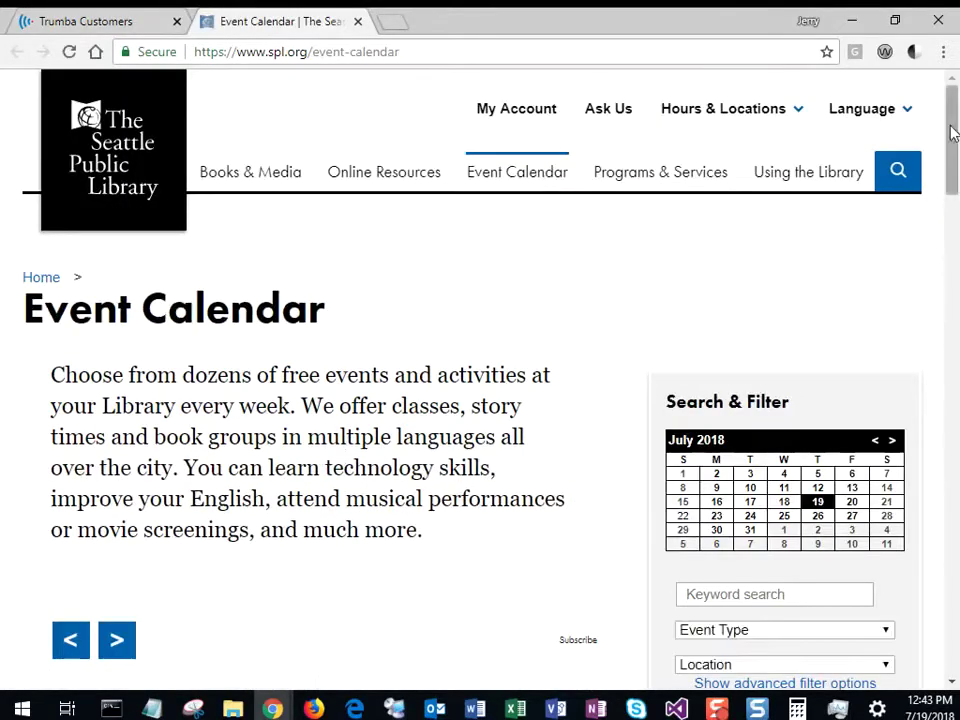
Show the advanced filter options and set Audience to Kids & Families
{"action": "mouse_move", "coordinate": [952, 133]}
{"action": "left_mouse_down"}
{"action": "mouse_move", "coordinate": [915, 326]}
{"action": "mouse_move", "coordinate": [947, 171]}
{"action": "left_mouse_up"}
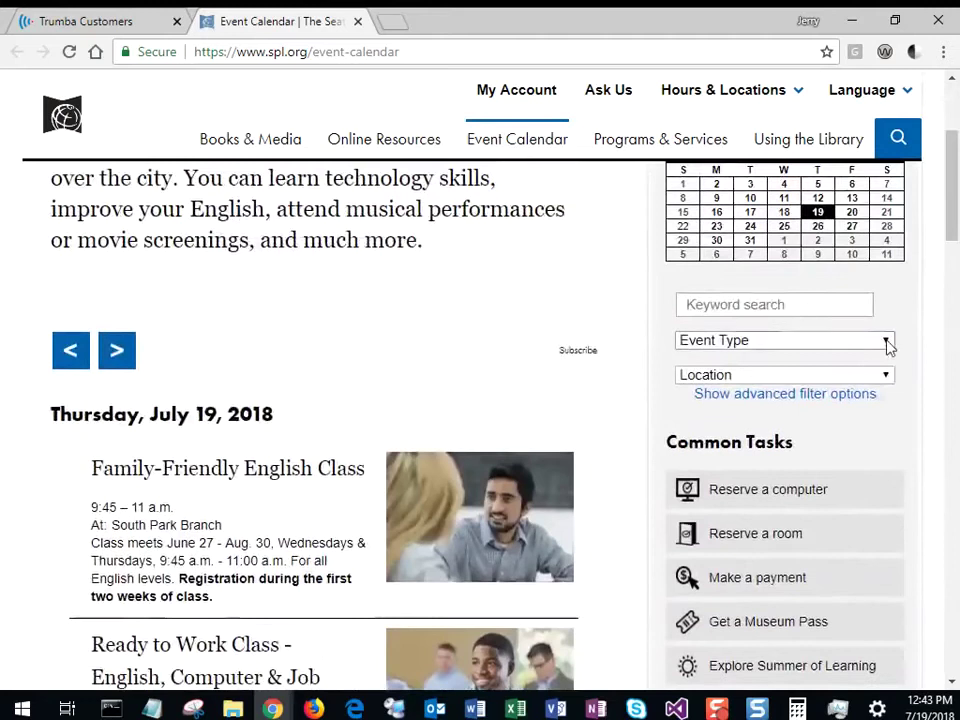
{"action": "left_click", "coordinate": [812, 398]}
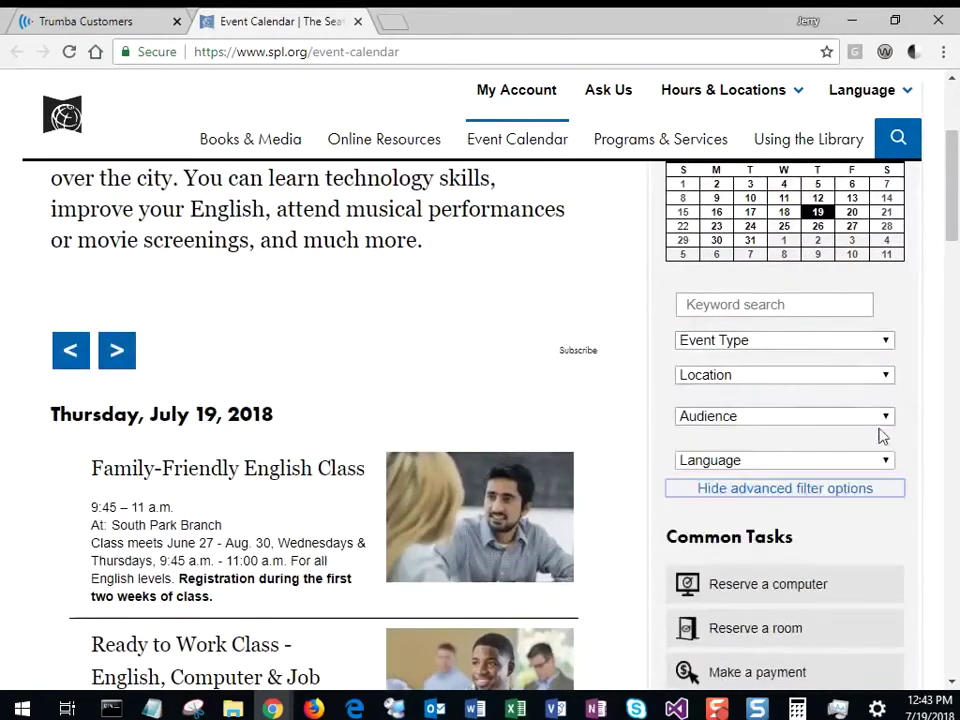
{"action": "left_click", "coordinate": [885, 461]}
{"action": "left_click", "coordinate": [887, 462]}
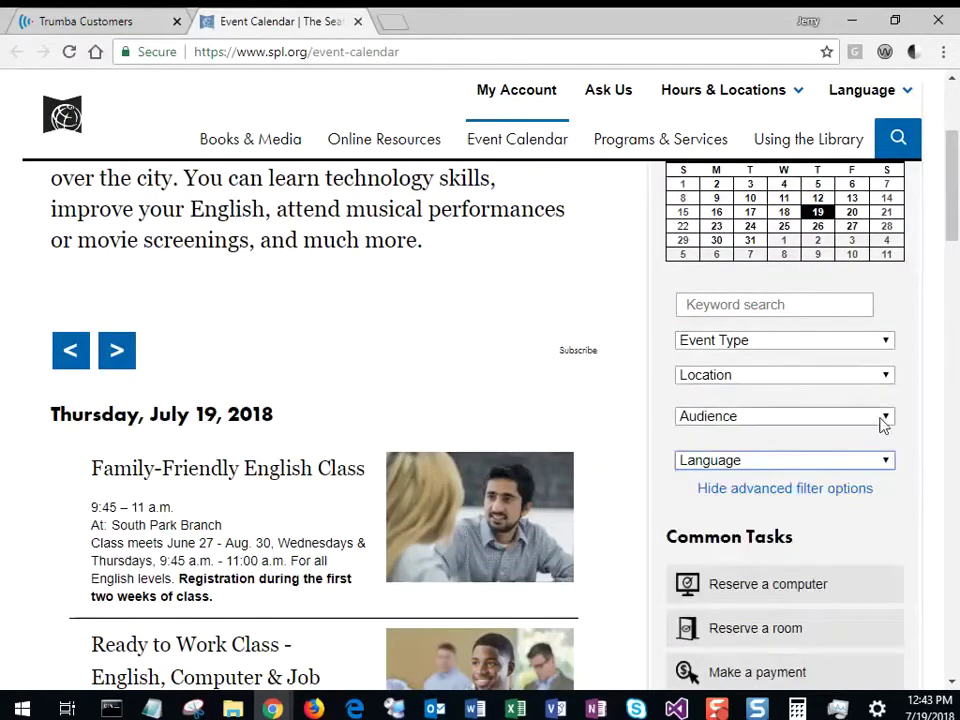
{"action": "left_click", "coordinate": [887, 418]}
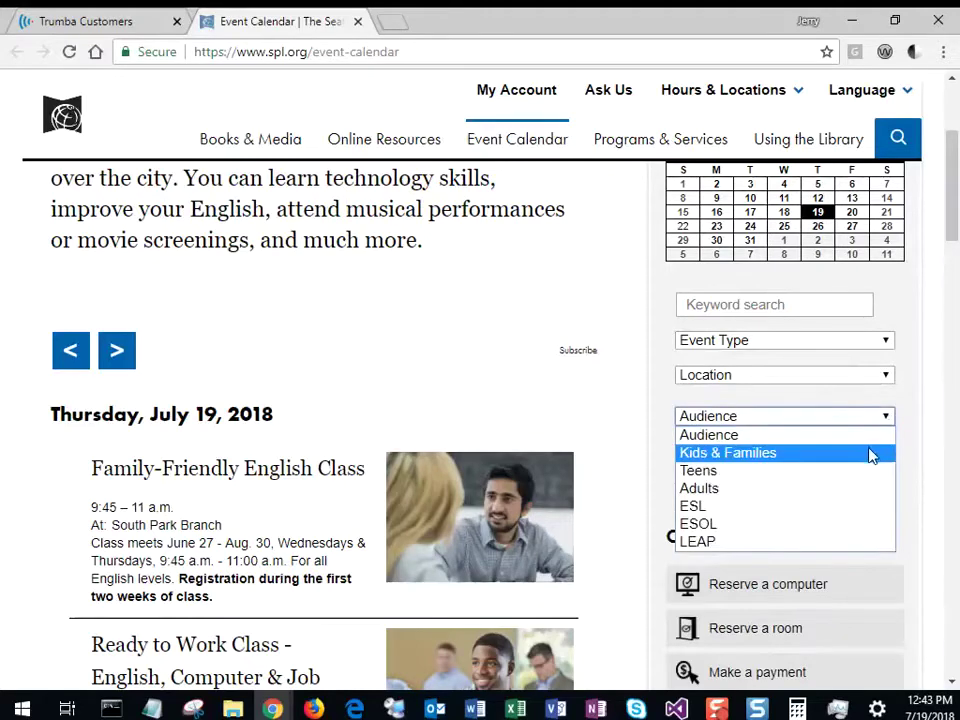
{"action": "left_click", "coordinate": [870, 453]}
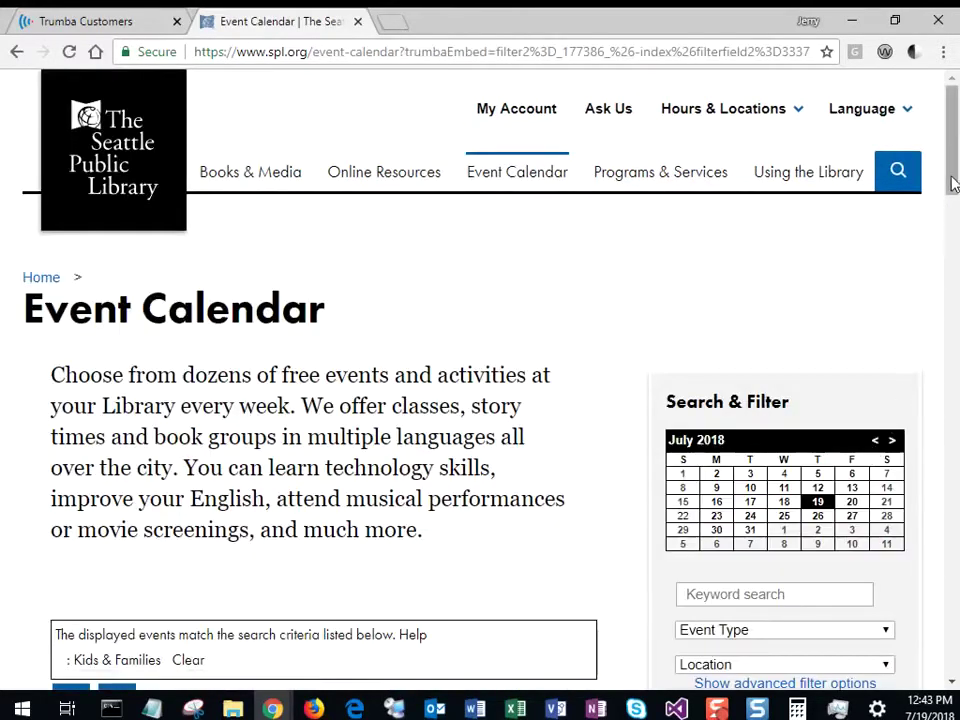
Filter events to the Ballard Branch location, then bring in the Butterfield Library calendar window
{"action": "left_click_drag", "start_coordinate": [953, 188], "coordinate": [953, 255]}
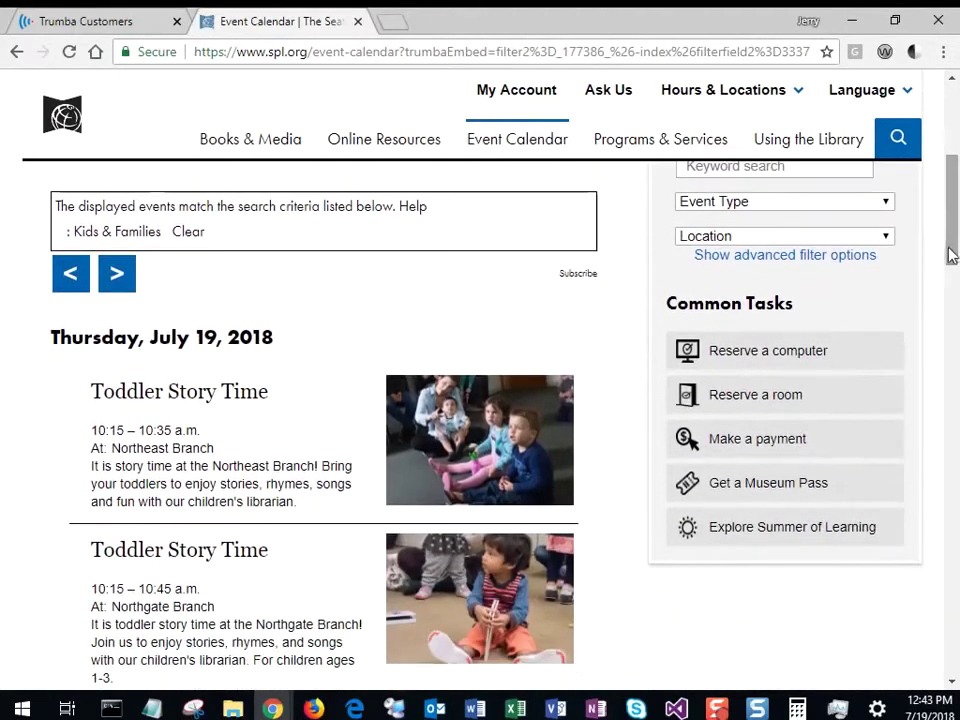
{"action": "left_click", "coordinate": [887, 239]}
{"action": "left_click", "coordinate": [873, 292]}
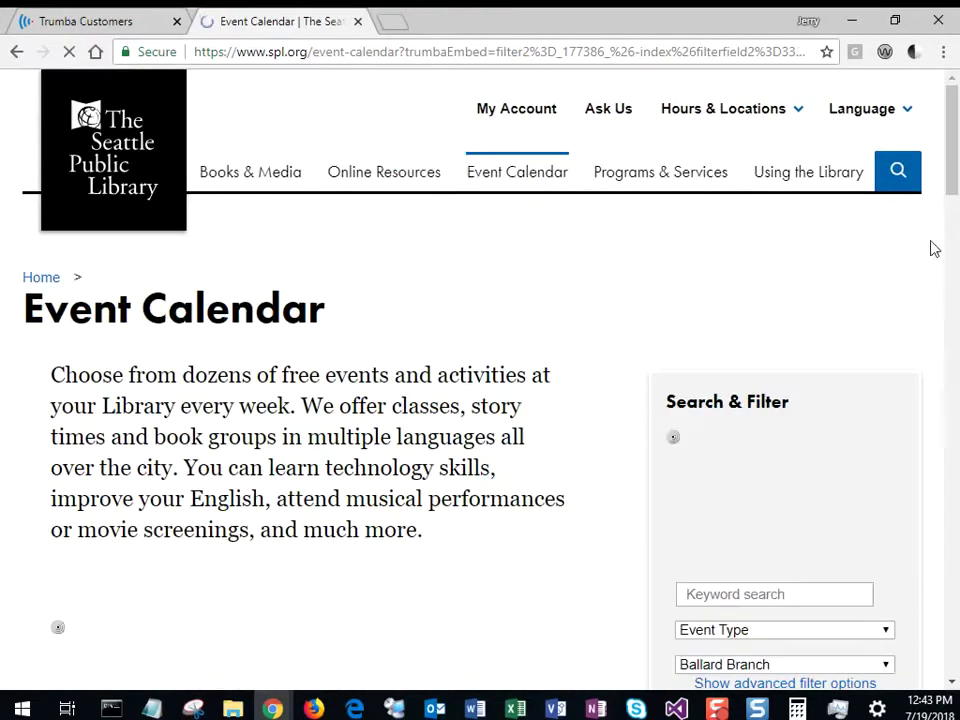
{"action": "mouse_move", "coordinate": [953, 107]}
{"action": "left_mouse_down"}
{"action": "mouse_move", "coordinate": [945, 328]}
{"action": "mouse_move", "coordinate": [949, 198]}
{"action": "left_mouse_up"}
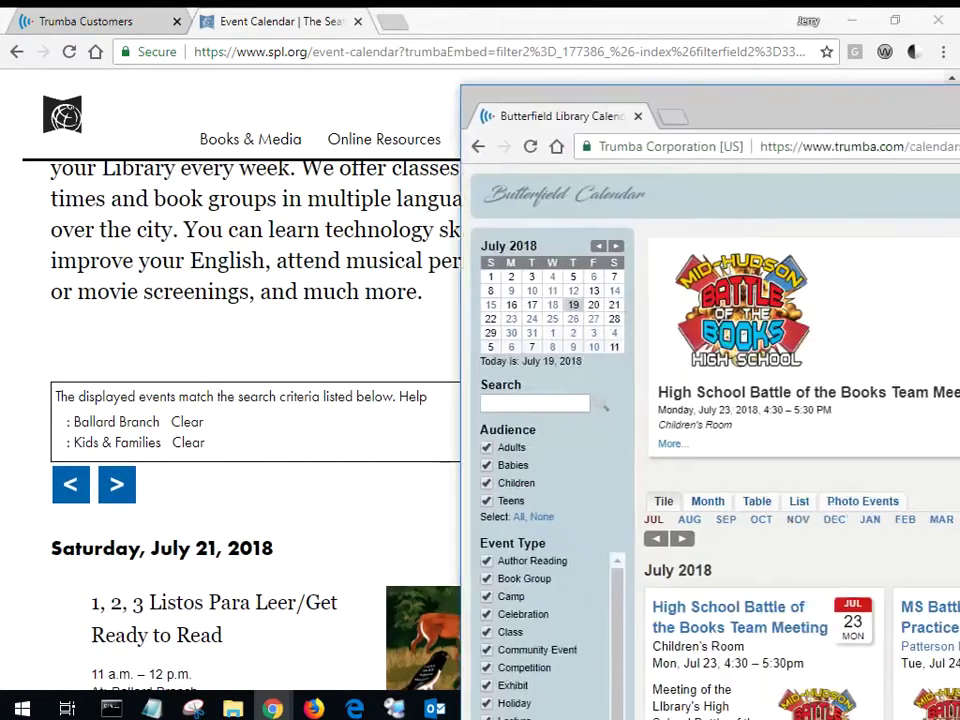
{"action": "left_click_drag", "start_coordinate": [959, 34], "coordinate": [548, 27]}
Maximize the Butterfield Library calendar, scroll it, then restore the window
{"action": "double_click", "coordinate": [558, 35]}
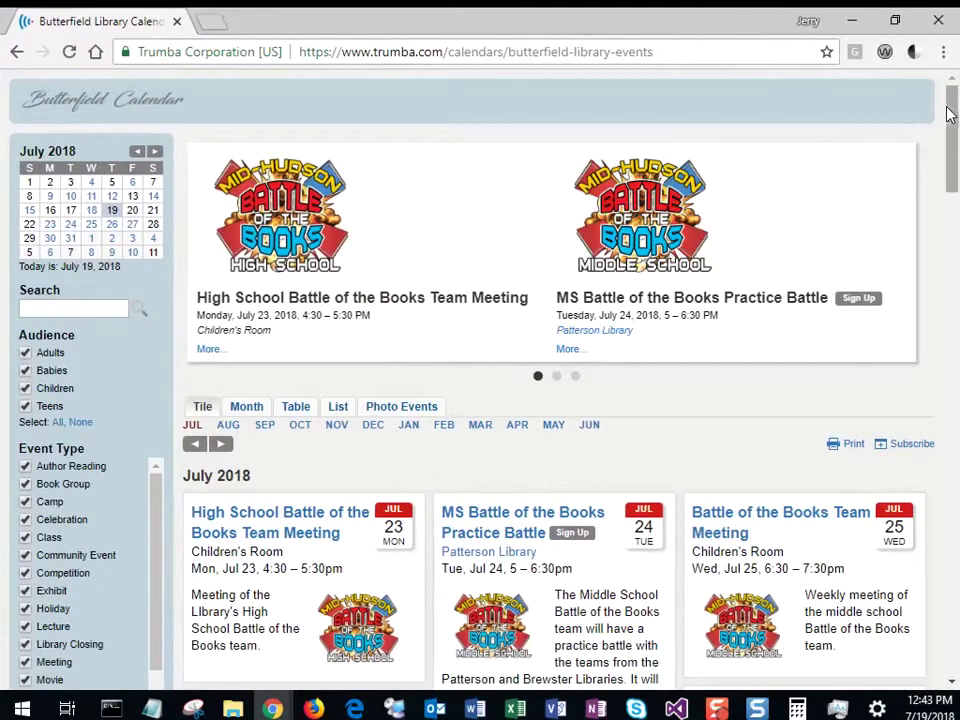
{"action": "mouse_move", "coordinate": [953, 117]}
{"action": "left_mouse_down"}
{"action": "mouse_move", "coordinate": [953, 248]}
{"action": "mouse_move", "coordinate": [953, 102]}
{"action": "left_mouse_up"}
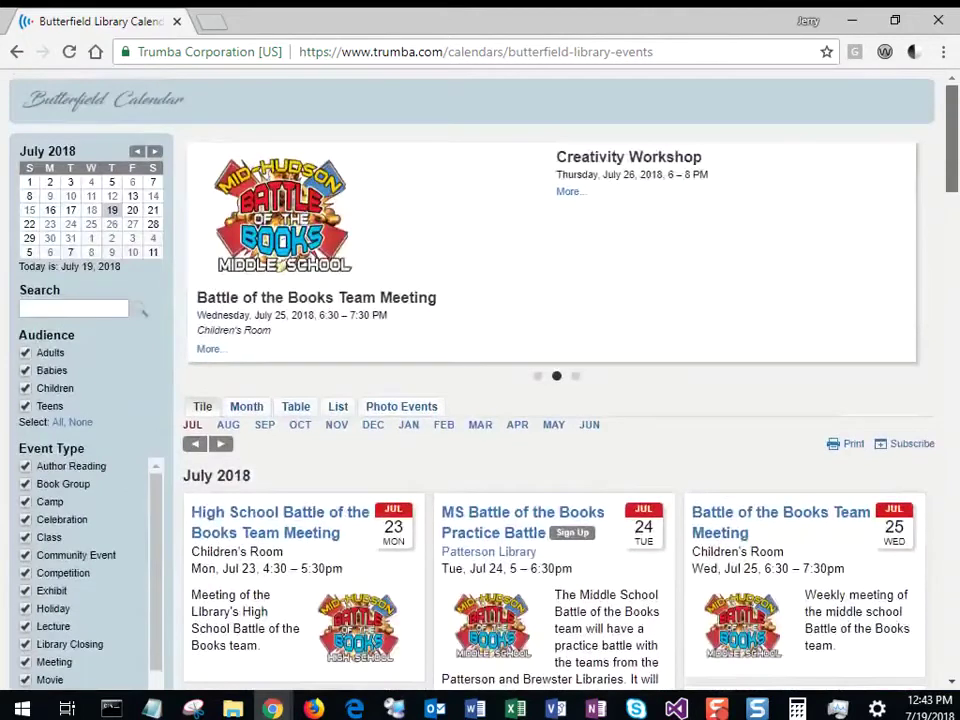
{"action": "left_click", "coordinate": [895, 20]}
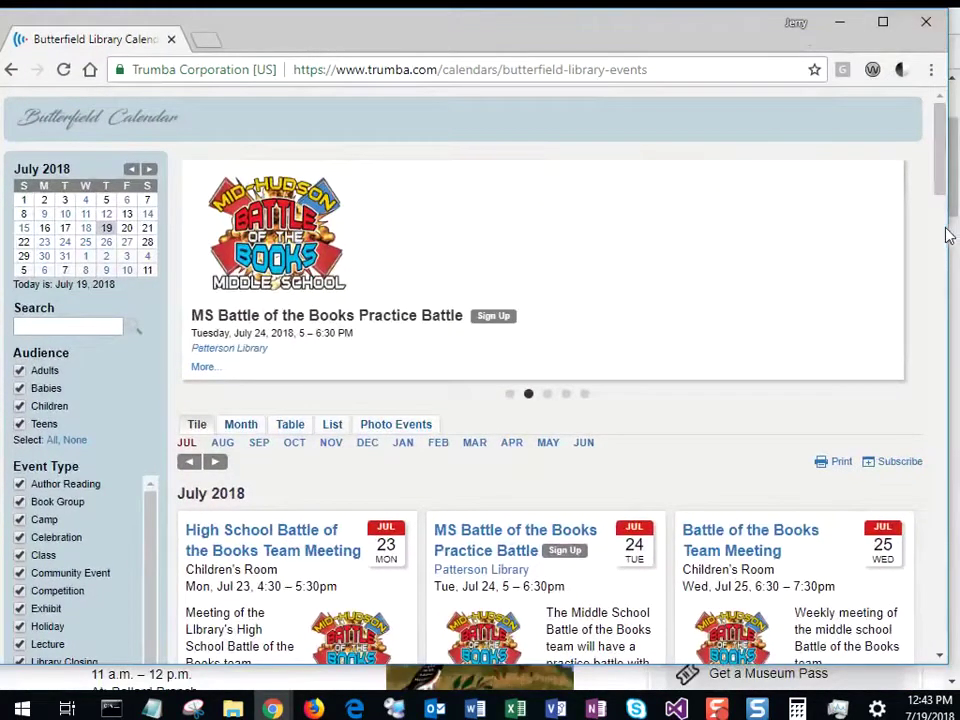
Narrow the window to the compact layout, then widen it to reveal audience and event-type filters
{"action": "left_click_drag", "start_coordinate": [943, 238], "coordinate": [315, 256]}
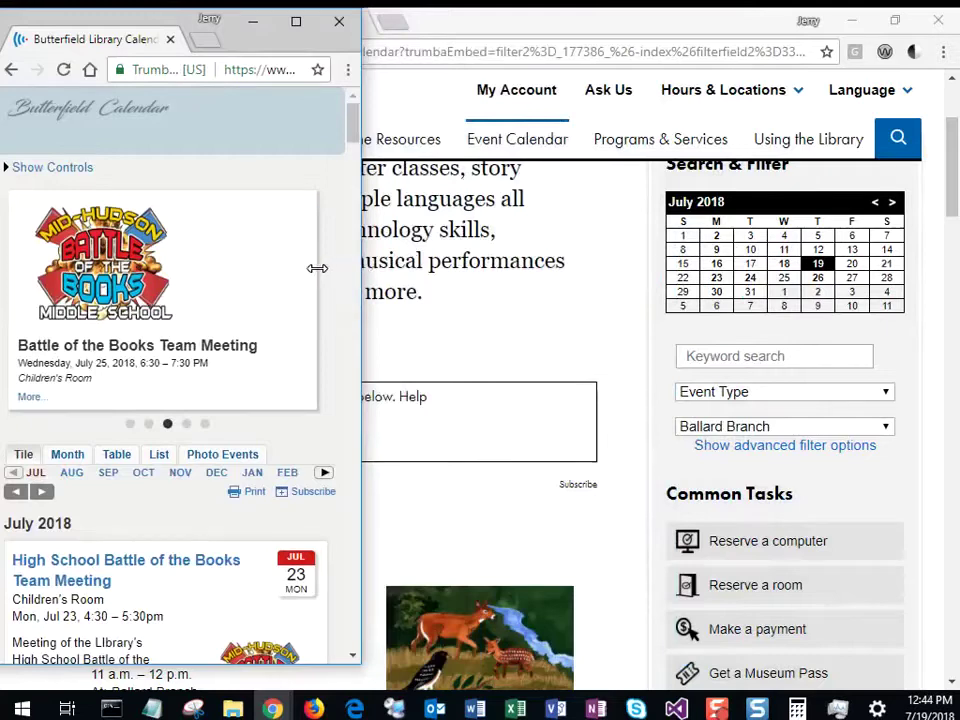
{"action": "mouse_move", "coordinate": [355, 137]}
{"action": "left_mouse_down"}
{"action": "mouse_move", "coordinate": [353, 193]}
{"action": "mouse_move", "coordinate": [361, 133]}
{"action": "left_mouse_up"}
{"action": "left_click_drag", "start_coordinate": [362, 184], "coordinate": [762, 216]}
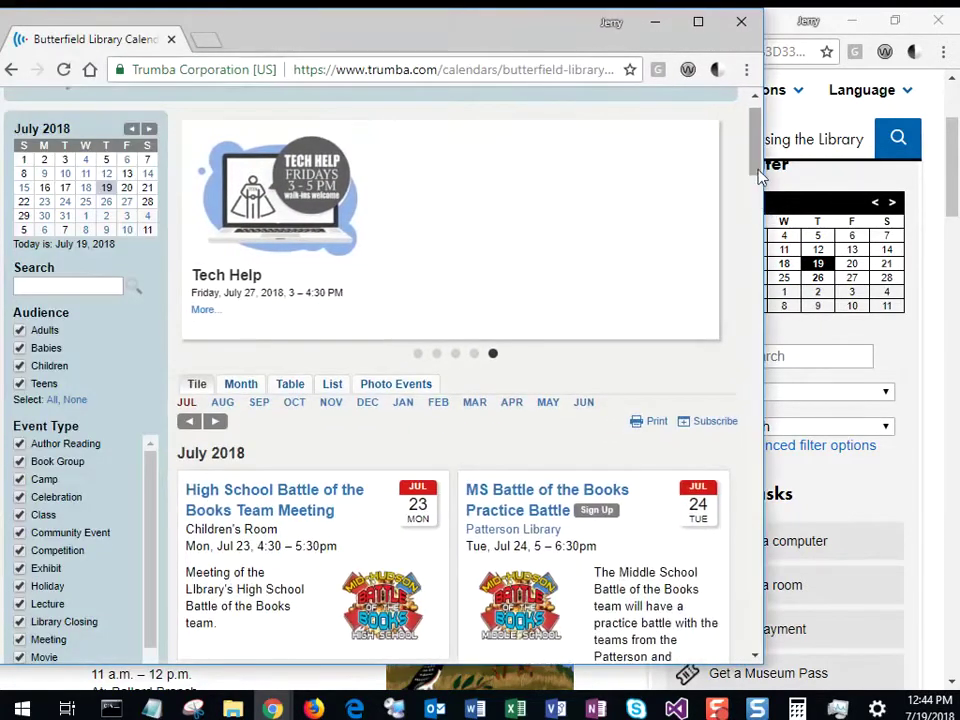
{"action": "left_click_drag", "start_coordinate": [757, 172], "coordinate": [755, 207]}
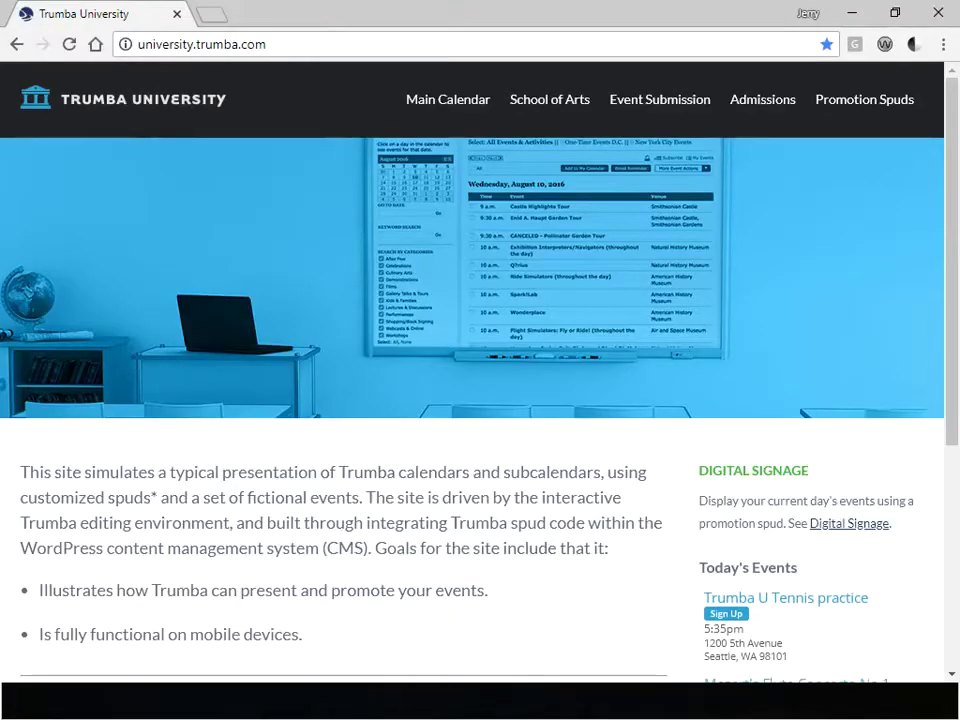
On the Event Submission page, autofill the title with Test event J1
{"action": "left_click", "coordinate": [680, 104]}
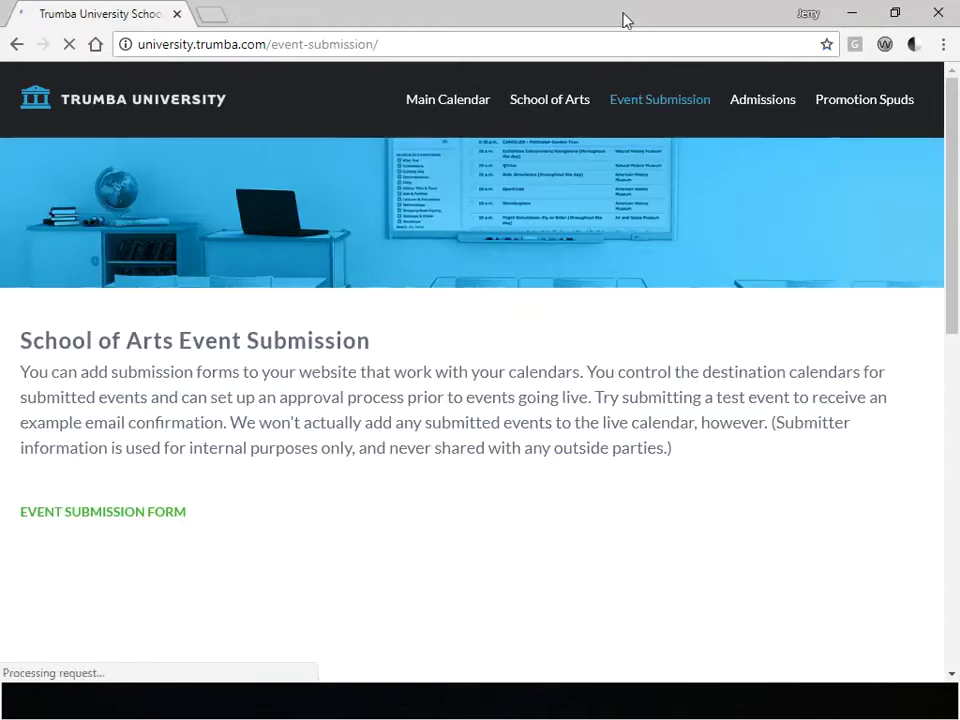
{"action": "left_click_drag", "start_coordinate": [953, 146], "coordinate": [954, 405]}
{"action": "scroll", "coordinate": [641, 284], "scroll_direction": "up", "scroll_amount": 3}
{"action": "scroll", "coordinate": [641, 284], "scroll_direction": "up", "scroll_amount": 3}
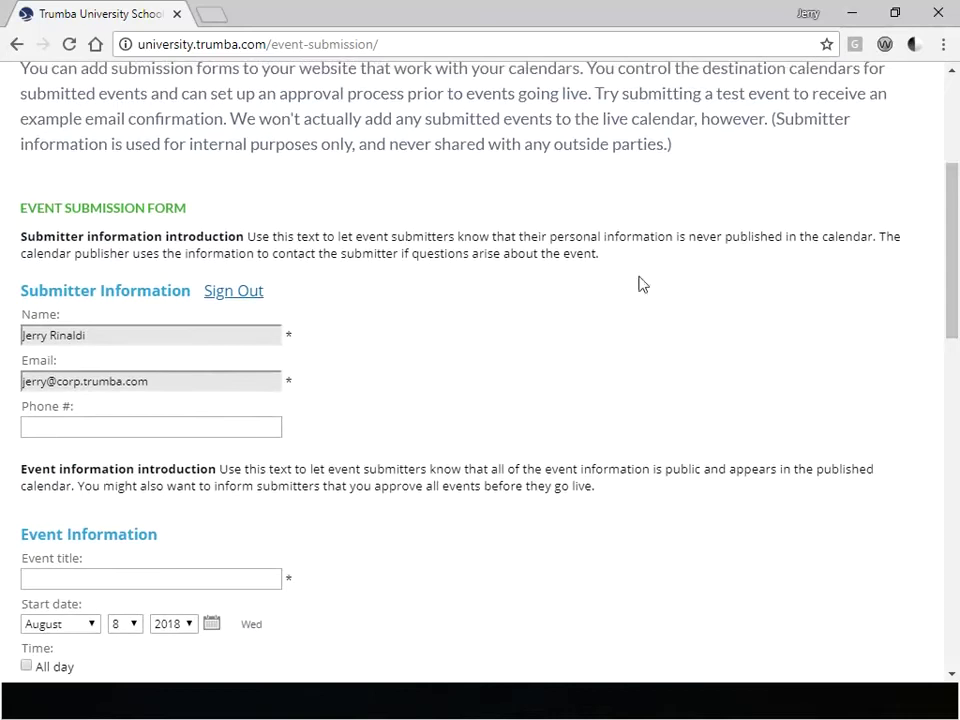
{"action": "left_click", "coordinate": [173, 578]}
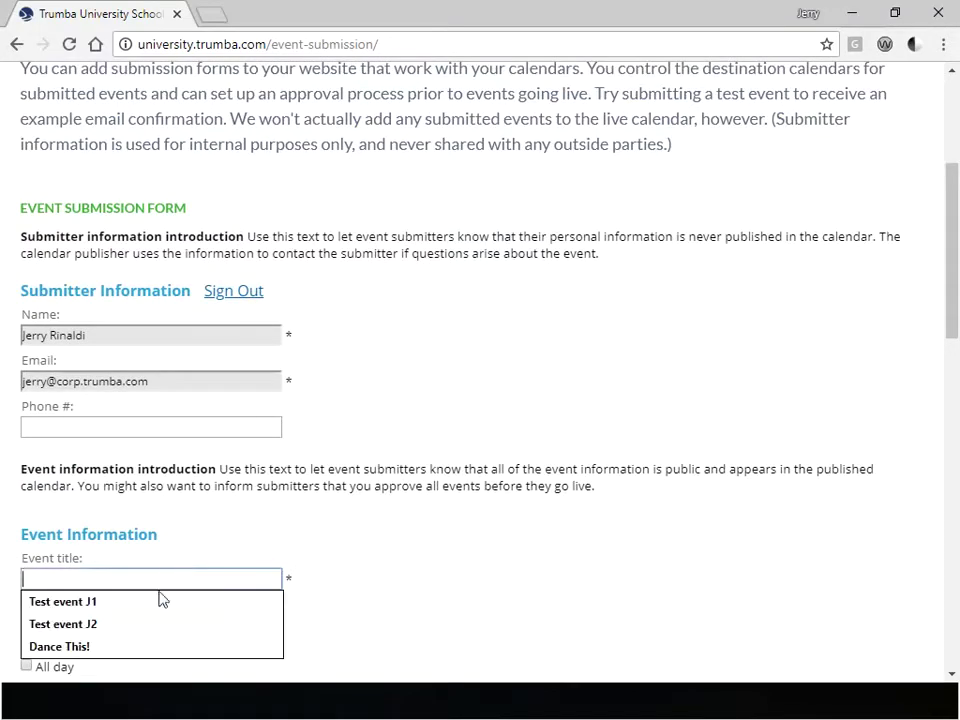
{"action": "left_click", "coordinate": [157, 599]}
Choose Aanenson Cherry Addition as venue and Academic Deadlines as event type, then continue to review
{"action": "left_click_drag", "start_coordinate": [952, 268], "coordinate": [940, 433]}
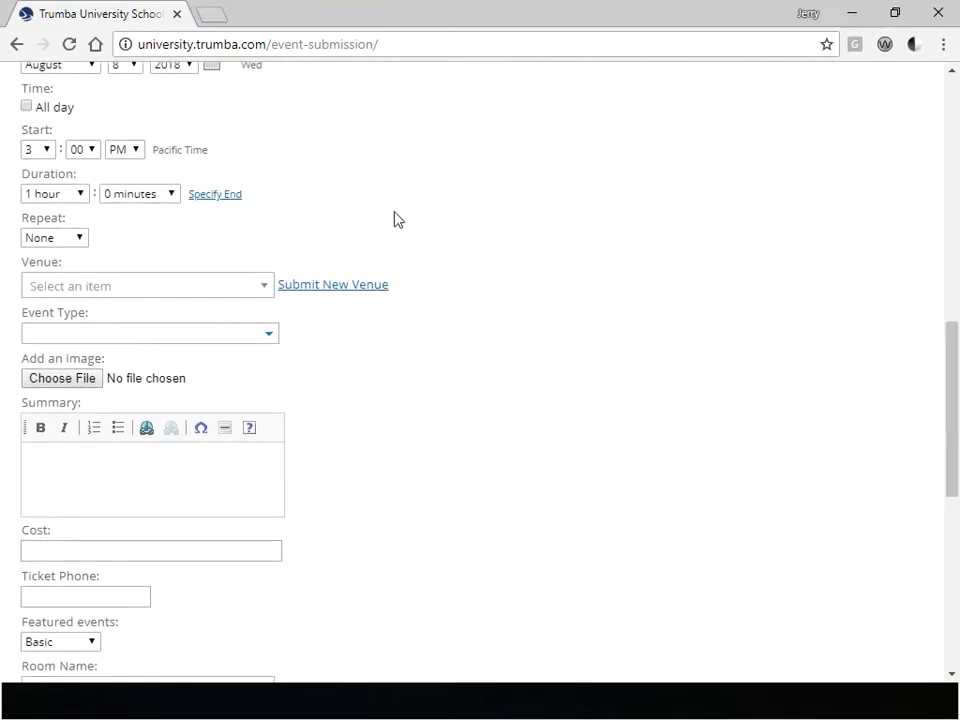
{"action": "left_click", "coordinate": [258, 292]}
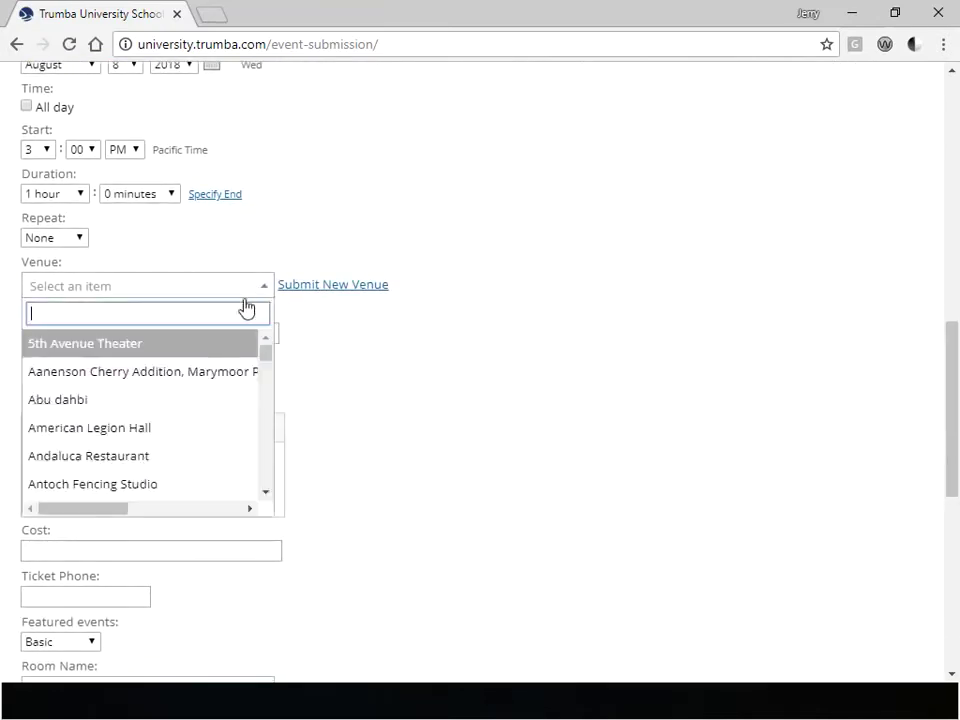
{"action": "left_click", "coordinate": [195, 373]}
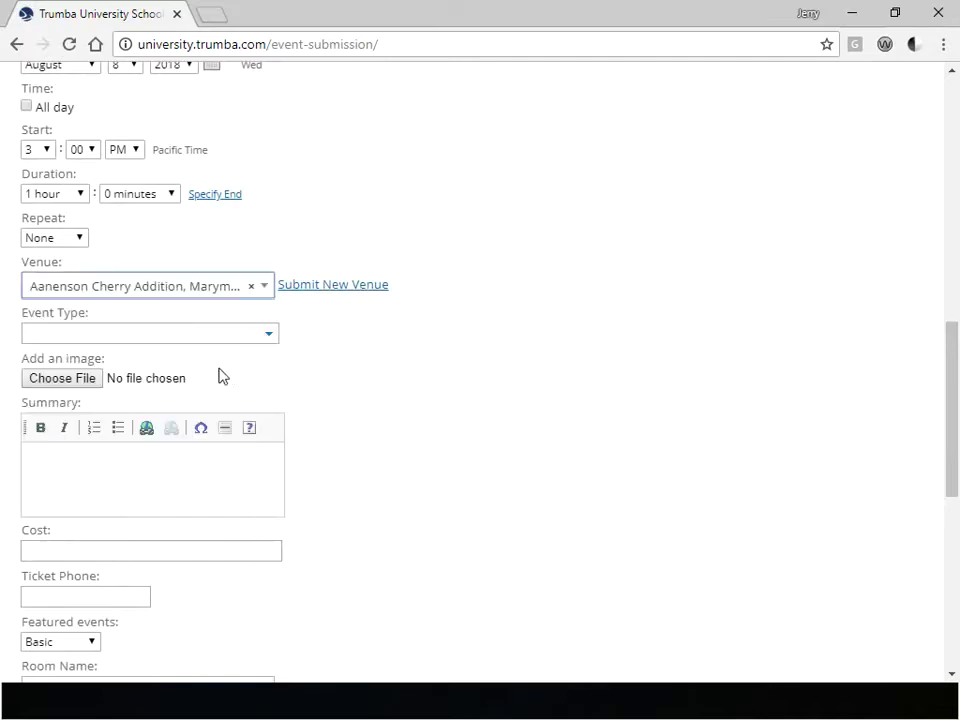
{"action": "left_click", "coordinate": [257, 335]}
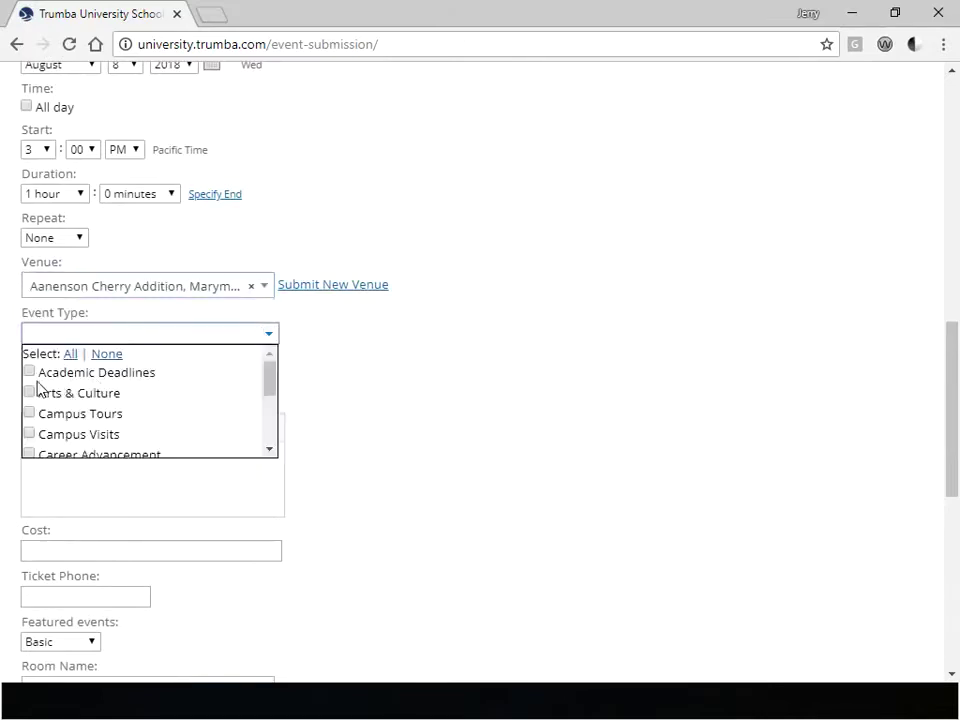
{"action": "left_click", "coordinate": [585, 406]}
{"action": "scroll", "coordinate": [580, 420], "scroll_direction": "down", "scroll_amount": 2}
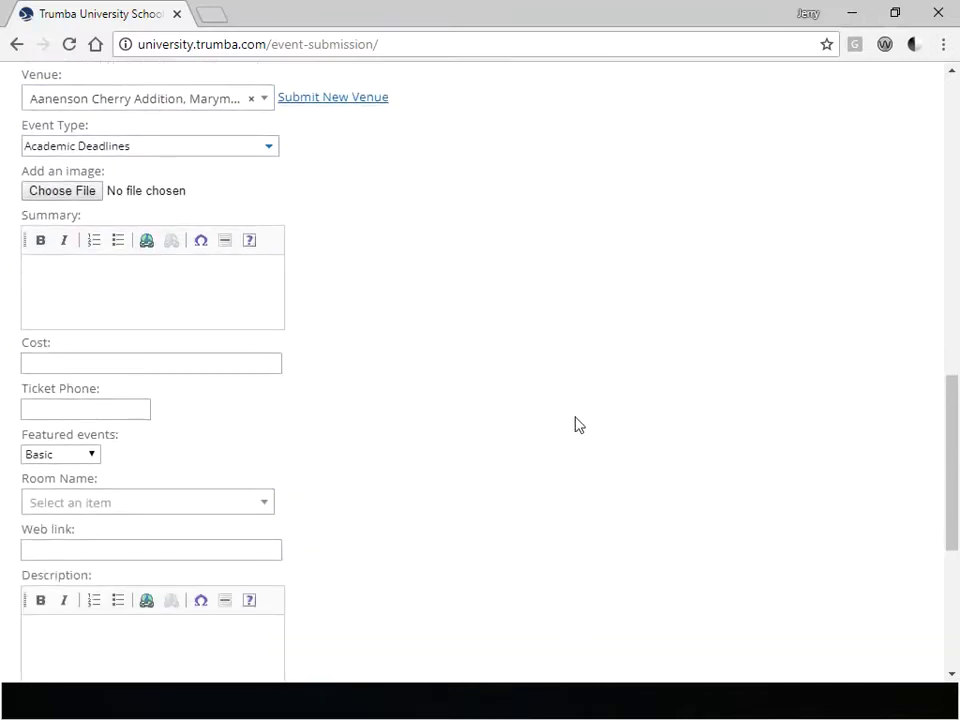
{"action": "scroll", "coordinate": [560, 424], "scroll_direction": "down", "scroll_amount": 1}
{"action": "scroll", "coordinate": [400, 480], "scroll_direction": "down", "scroll_amount": 3}
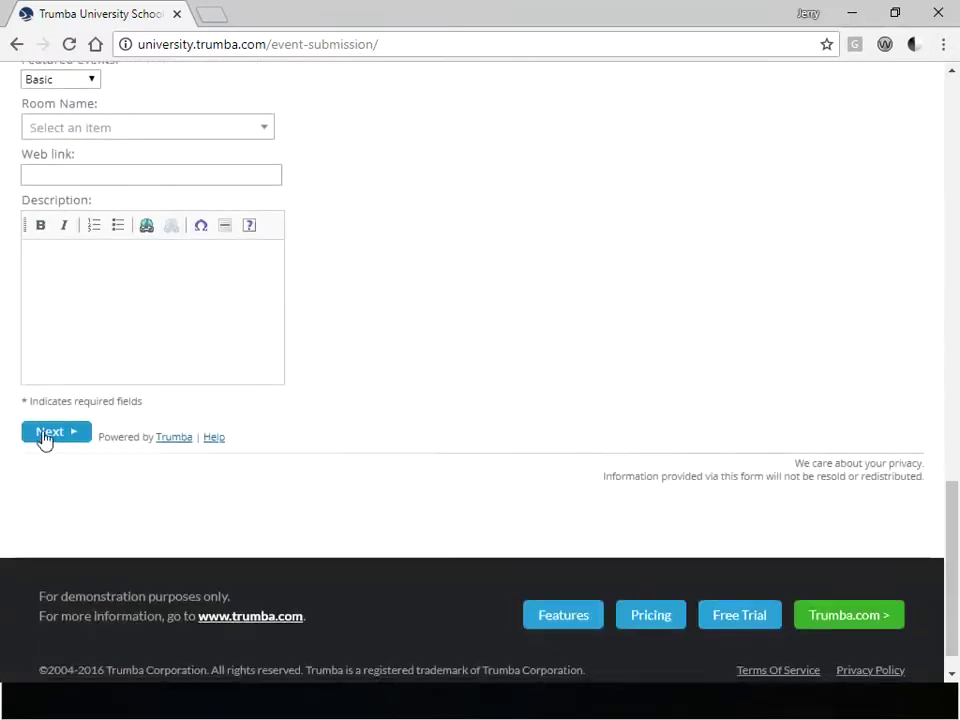
{"action": "left_click", "coordinate": [44, 436]}
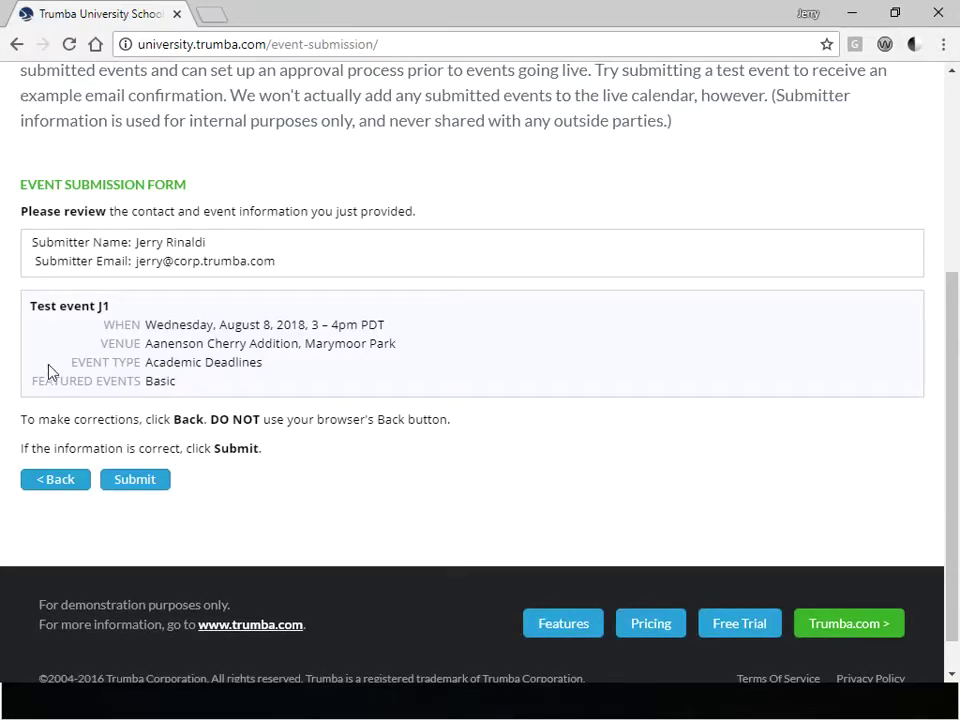
Submit Test event J1 for approval and bring its Outlook confirmation email into view
{"action": "left_click", "coordinate": [137, 483]}
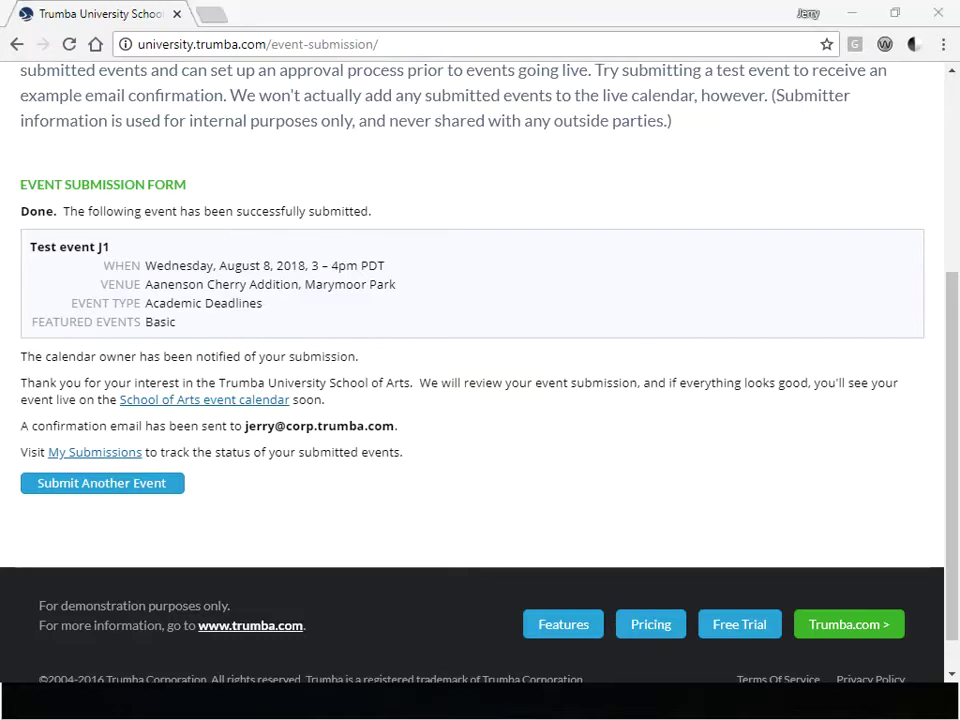
{"action": "mouse_move", "coordinate": [0, 400]}
{"action": "left_mouse_down"}
{"action": "mouse_move", "coordinate": [327, 120]}
{"action": "mouse_move", "coordinate": [447, 44]}
{"action": "left_mouse_up"}
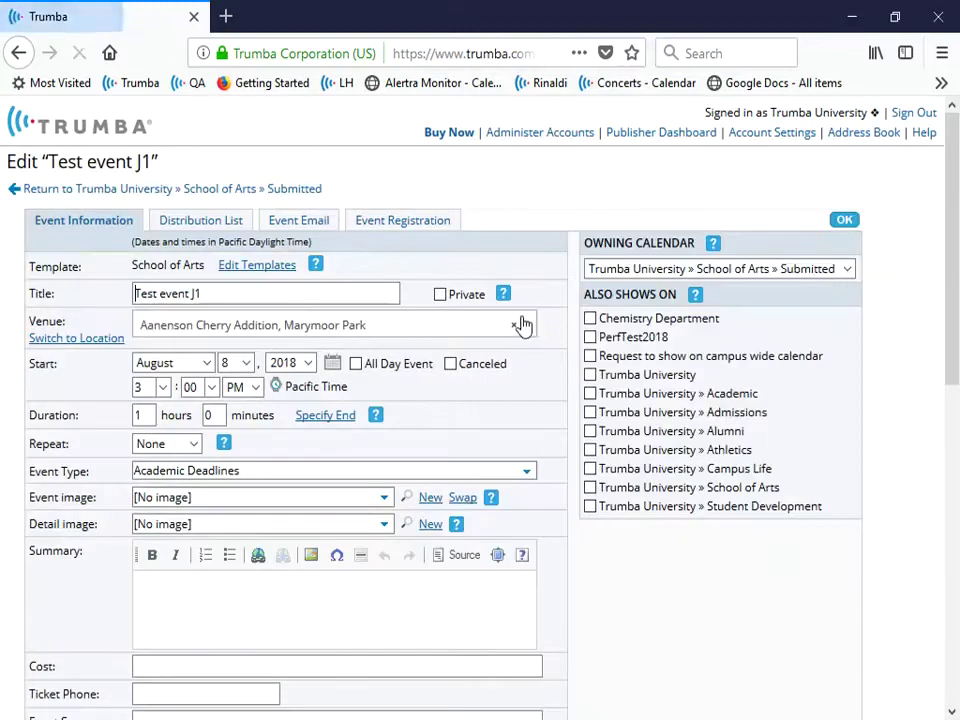
Delete the last character of the event title and save the event
{"action": "left_click", "coordinate": [324, 294]}
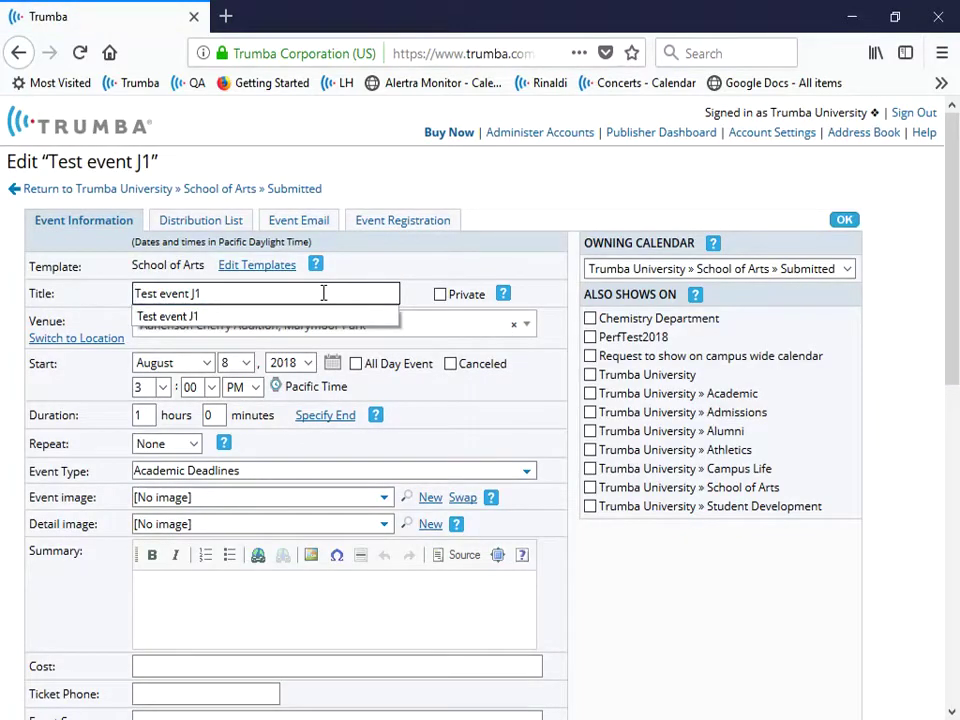
{"action": "key", "text": "BackSpace"}
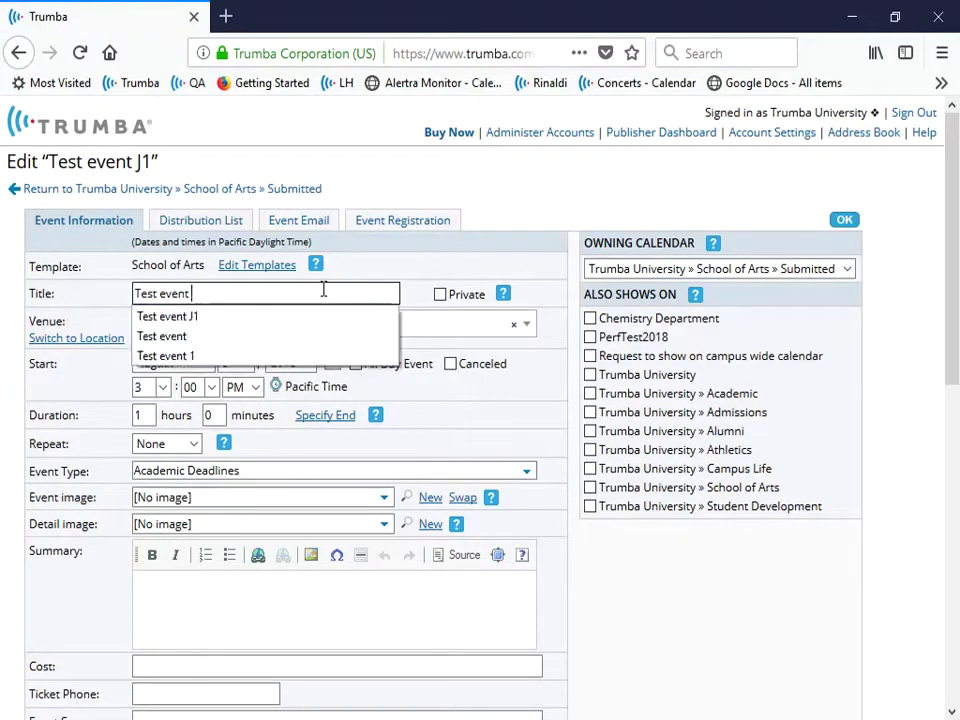
{"action": "left_click_drag", "start_coordinate": [950, 353], "coordinate": [933, 449]}
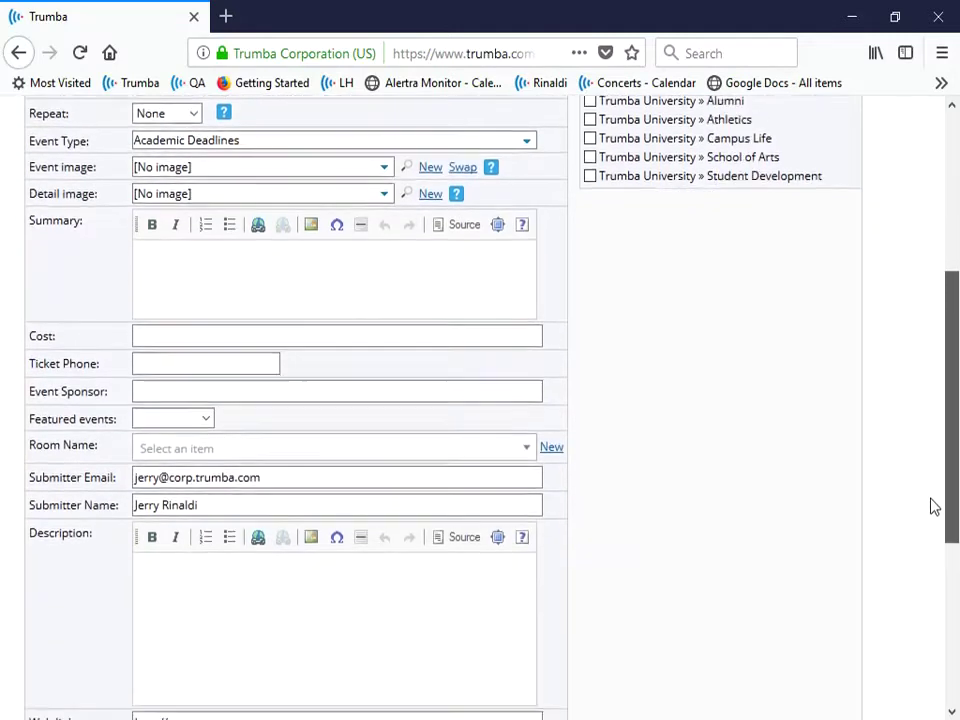
{"action": "left_click_drag", "start_coordinate": [933, 449], "coordinate": [380, 628]}
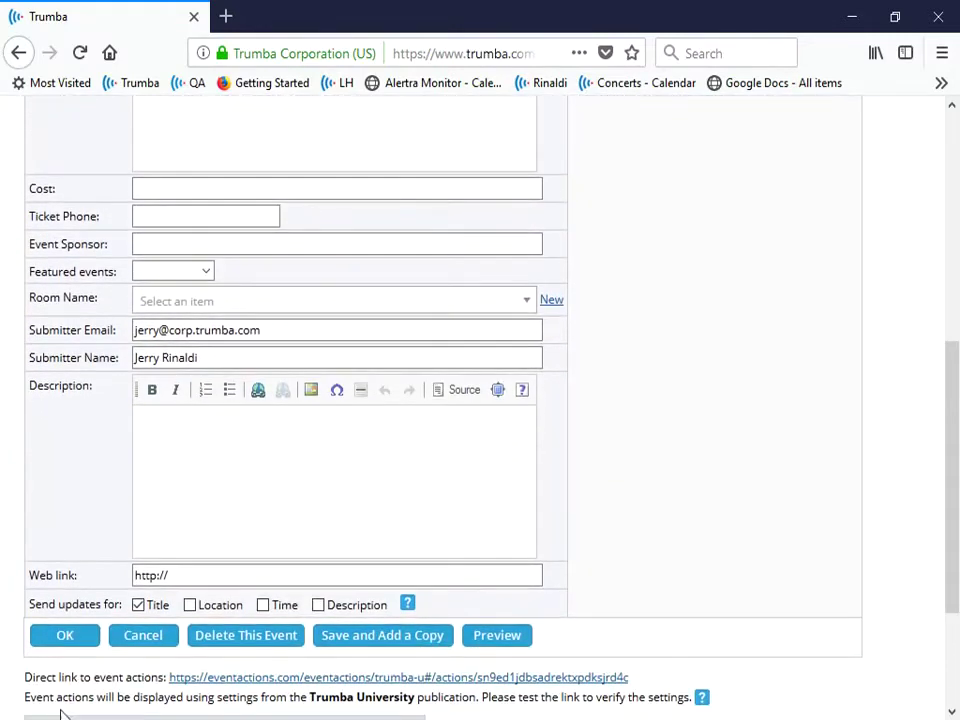
{"action": "left_click", "coordinate": [67, 642]}
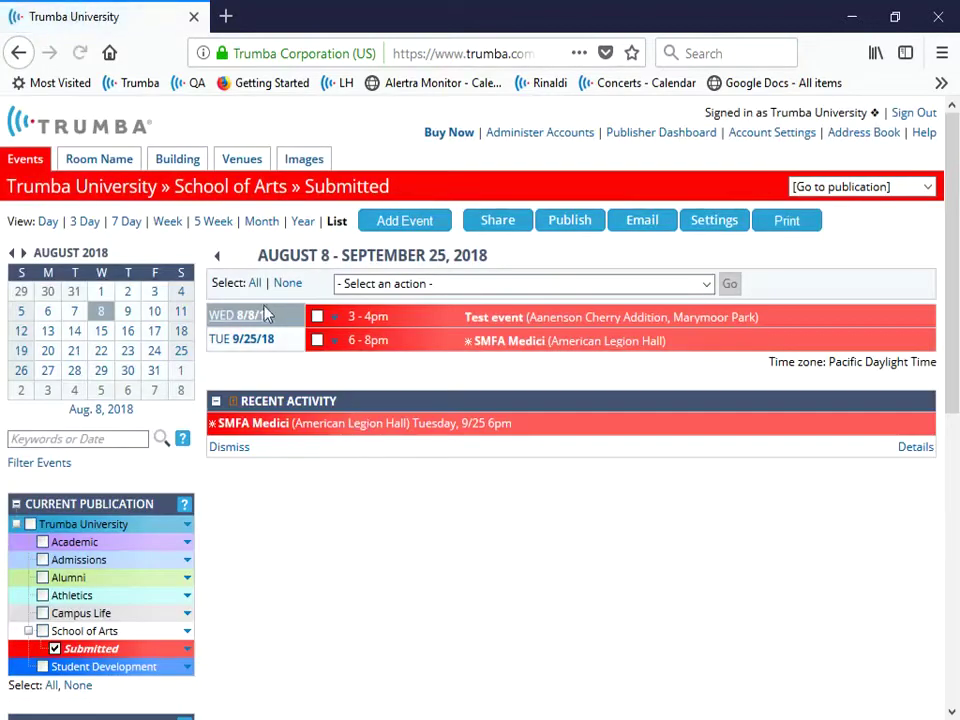
Bulk-approve both submitted events, Test event and SMFA Medici, and confirm
{"action": "left_click", "coordinate": [255, 285]}
{"action": "left_click", "coordinate": [381, 285]}
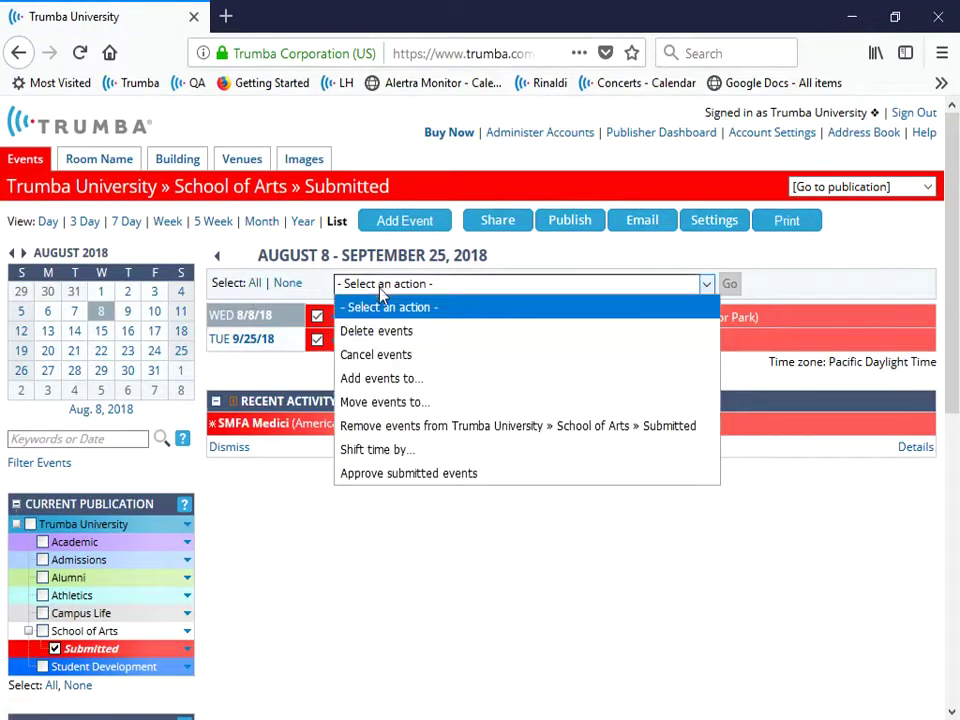
{"action": "left_click", "coordinate": [381, 472]}
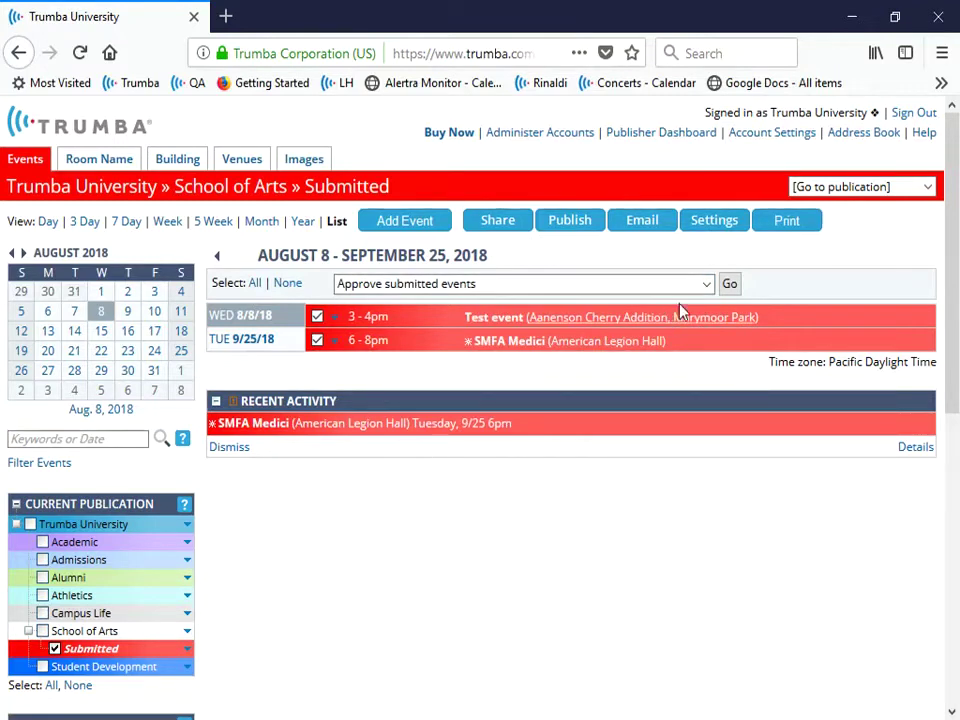
{"action": "left_click", "coordinate": [731, 285]}
{"action": "left_click", "coordinate": [494, 376]}
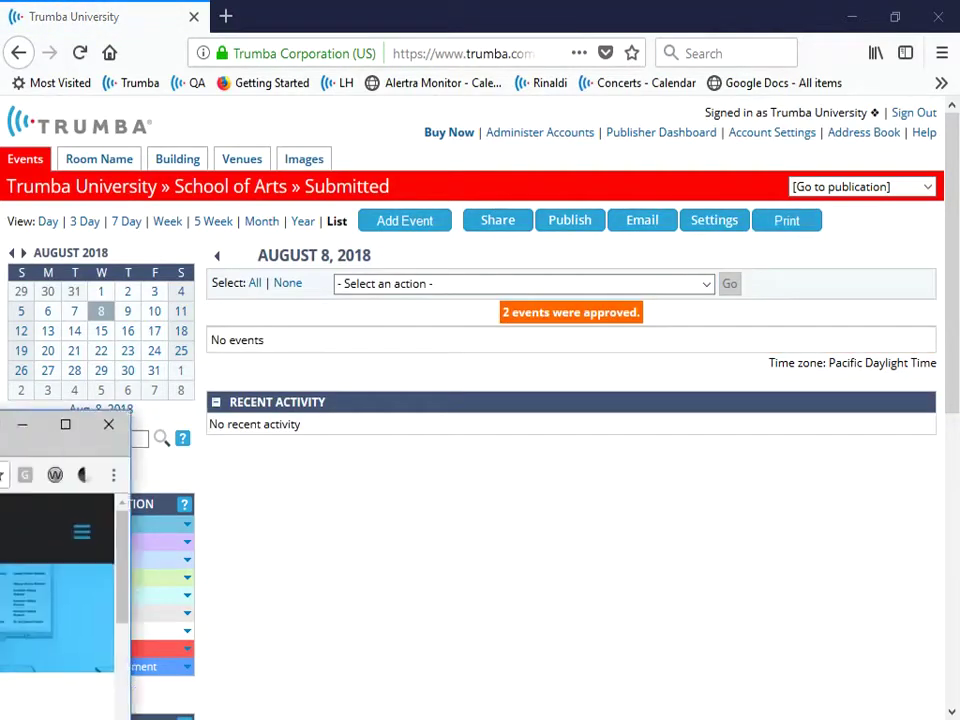
Reload the public School of Arts calendar and open the approved Test event's details
{"action": "mouse_move", "coordinate": [0, 425]}
{"action": "left_mouse_down"}
{"action": "mouse_move", "coordinate": [154, 394]}
{"action": "mouse_move", "coordinate": [360, 283]}
{"action": "mouse_move", "coordinate": [362, 68]}
{"action": "mouse_move", "coordinate": [375, 8]}
{"action": "left_mouse_up"}
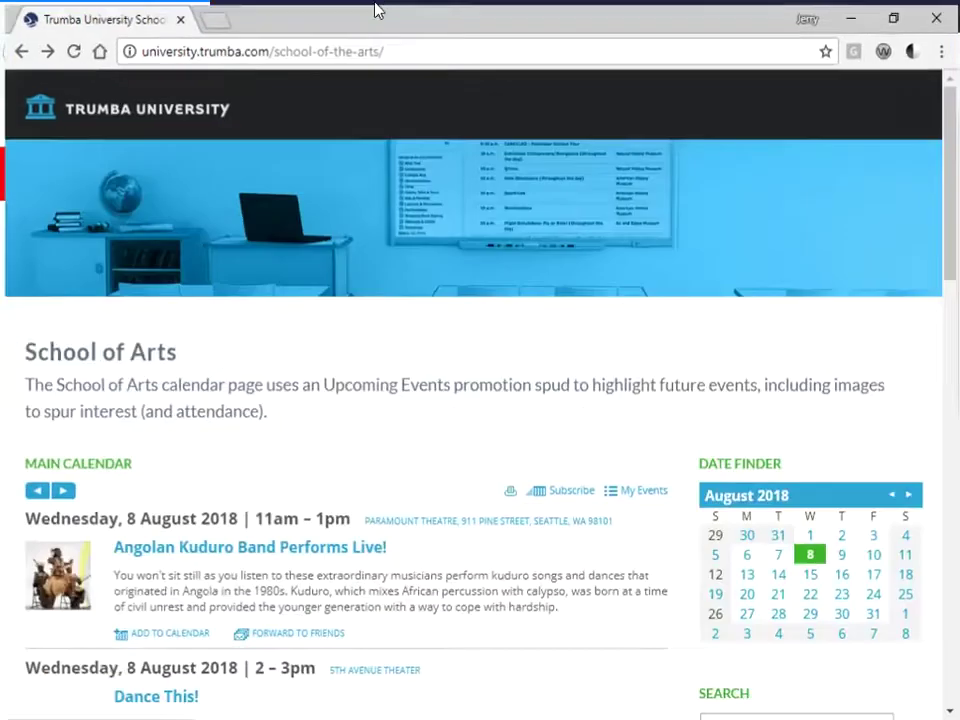
{"action": "scroll", "coordinate": [310, 490], "scroll_direction": "down", "scroll_amount": 2}
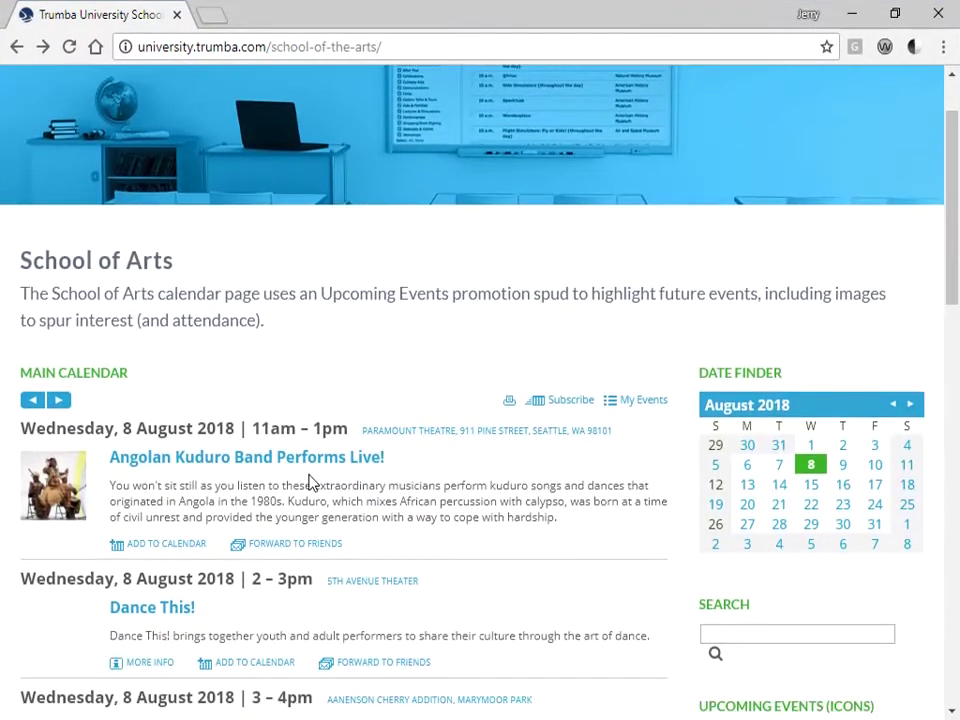
{"action": "left_click", "coordinate": [70, 47]}
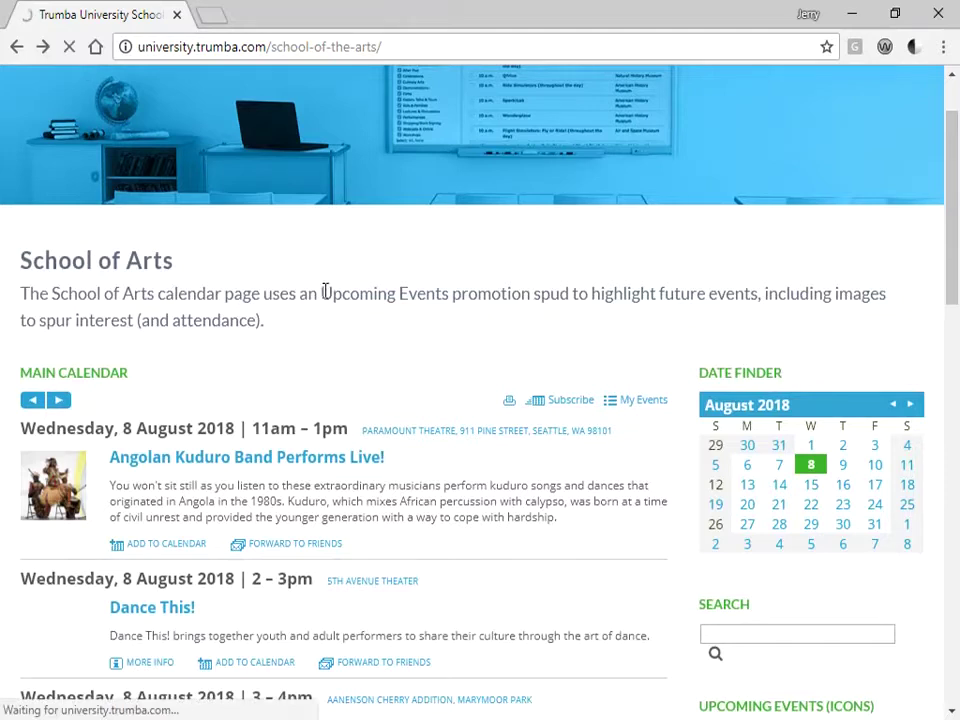
{"action": "scroll", "coordinate": [329, 390], "scroll_direction": "down", "scroll_amount": 1}
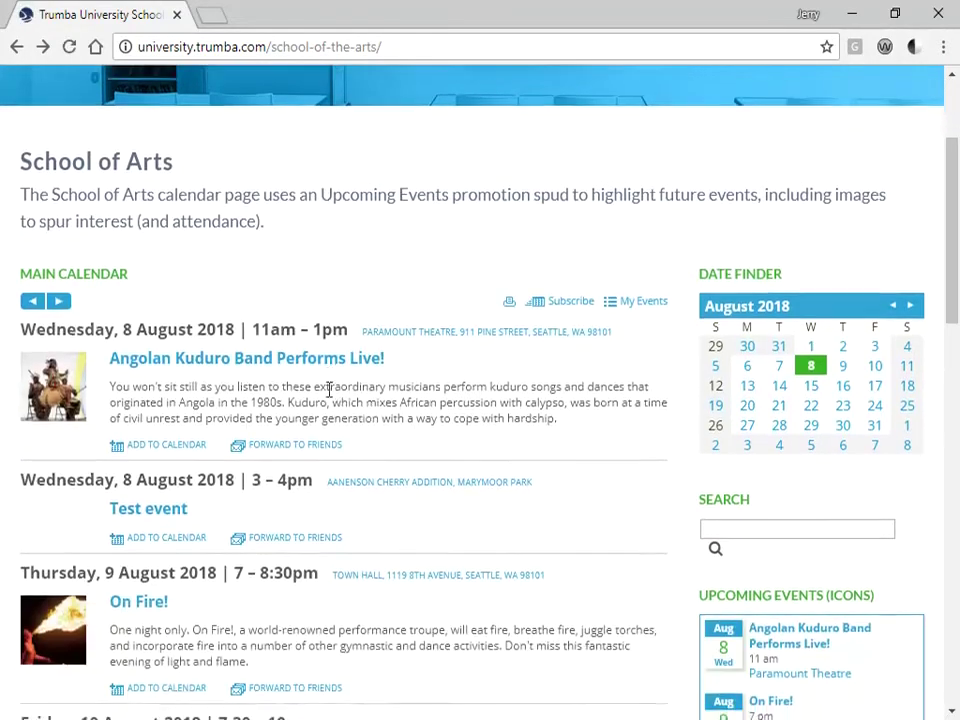
{"action": "scroll", "coordinate": [329, 390], "scroll_direction": "down", "scroll_amount": 1}
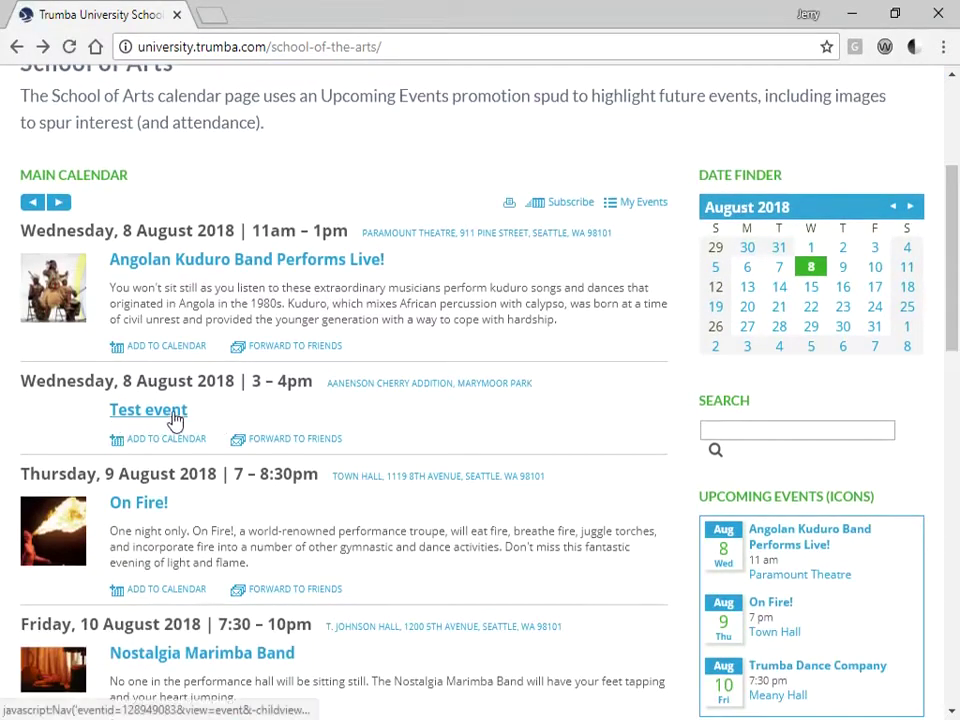
{"action": "scroll", "coordinate": [285, 411], "scroll_direction": "down", "scroll_amount": 1}
{"action": "scroll", "coordinate": [250, 370], "scroll_direction": "down", "scroll_amount": 1}
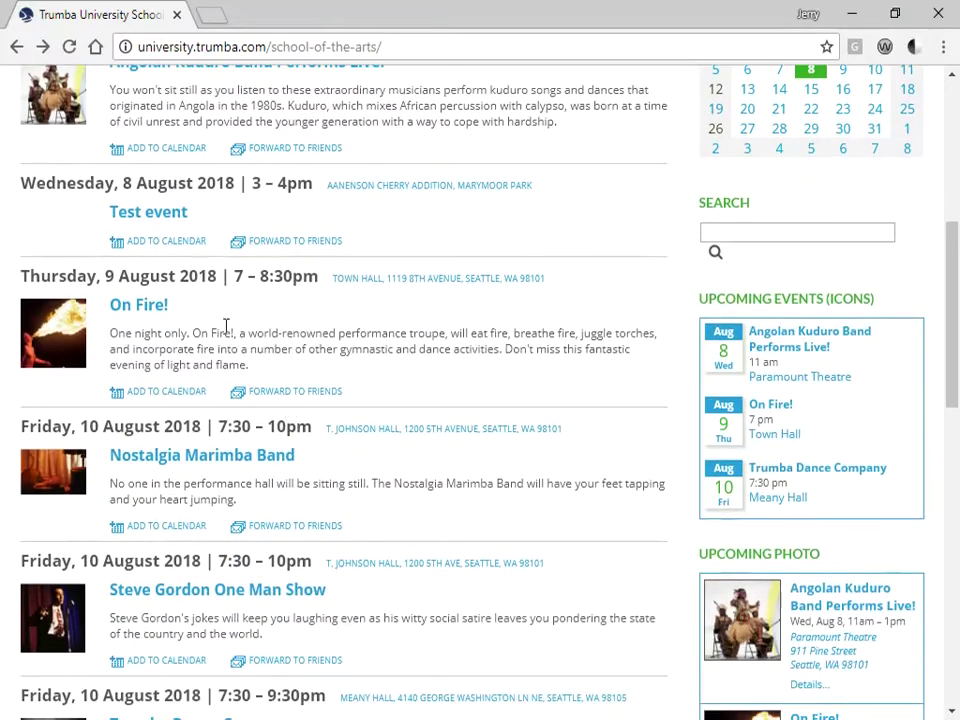
{"action": "left_click", "coordinate": [141, 213]}
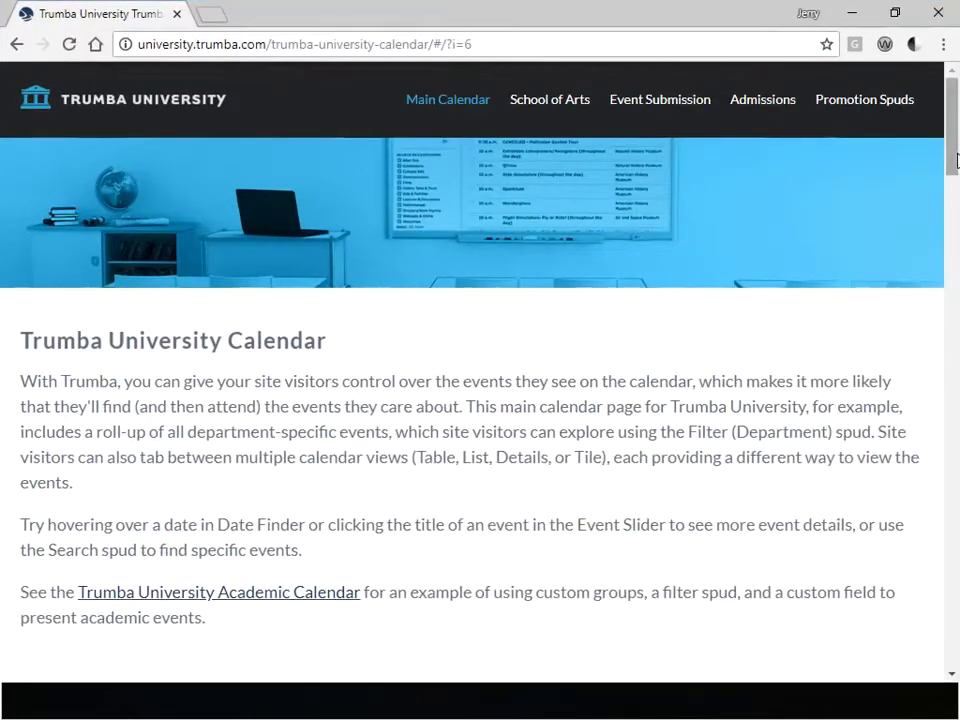
Show only Admissions events, choose the Monthly Email subscription, and sign in with Facebook
{"action": "left_click_drag", "start_coordinate": [955, 162], "coordinate": [957, 303]}
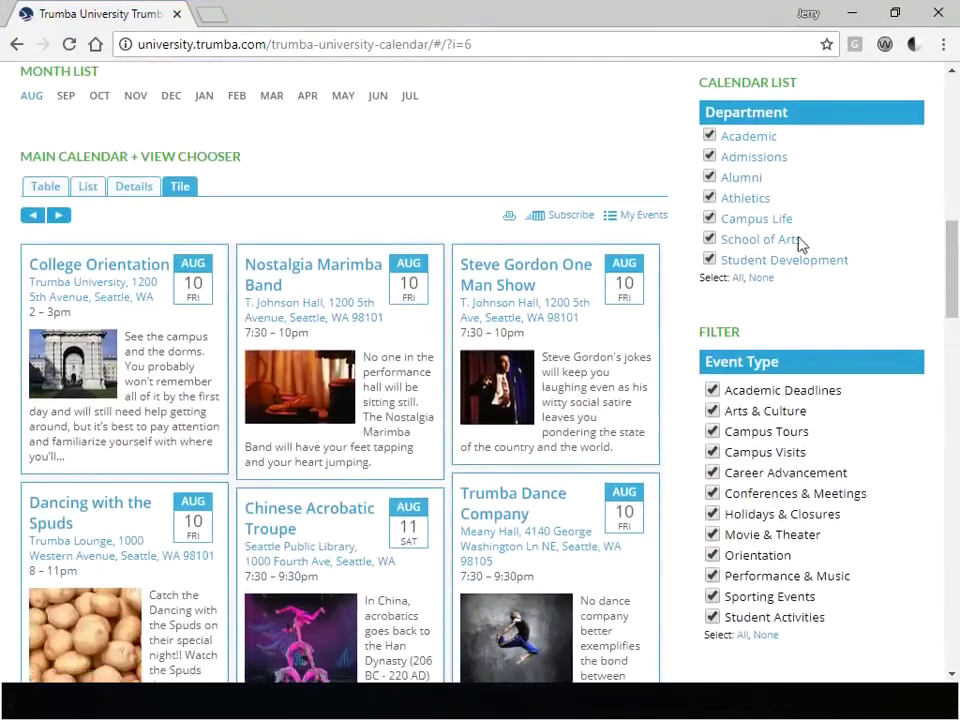
{"action": "left_click", "coordinate": [757, 160]}
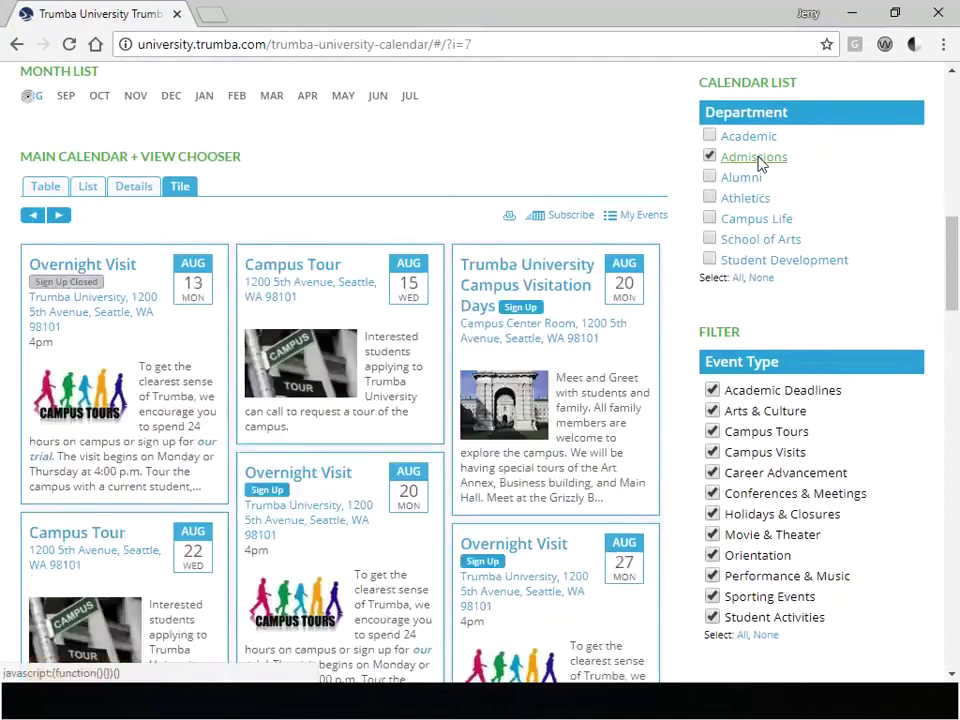
{"action": "left_click", "coordinate": [572, 218]}
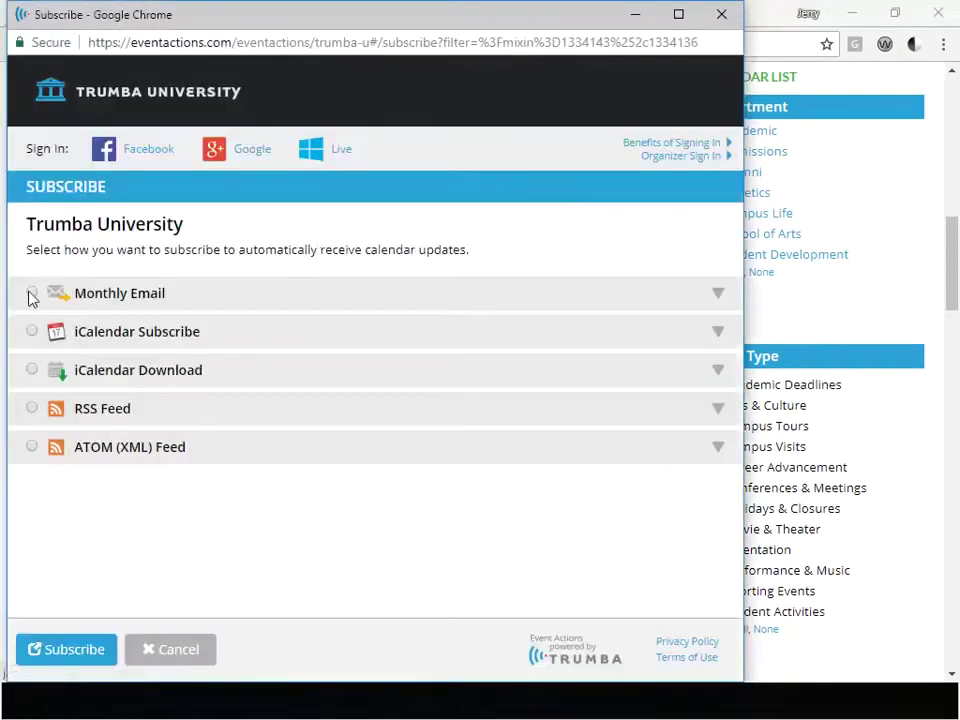
{"action": "left_click", "coordinate": [32, 294]}
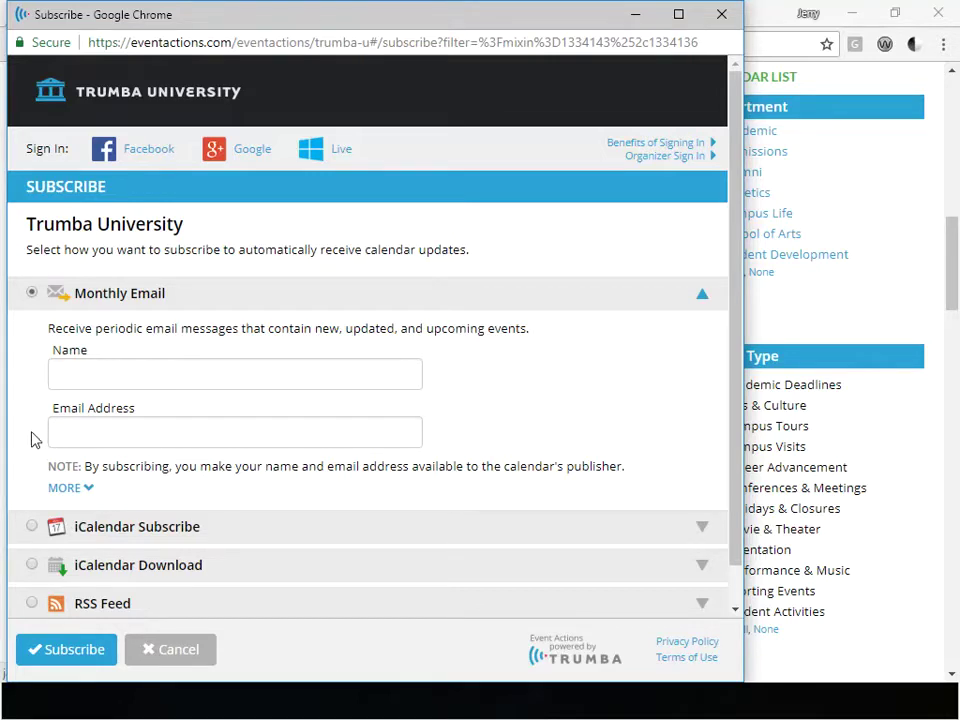
{"action": "left_click", "coordinate": [122, 150]}
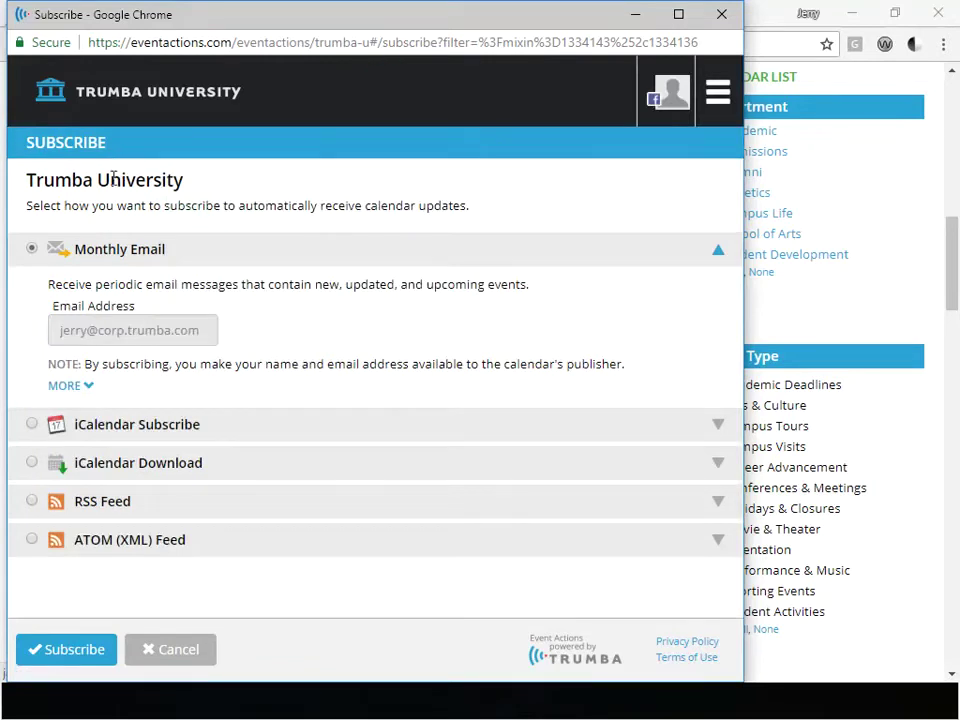
Preview the iCalendar Subscribe, iCalendar Download, RSS and ATOM (XML) feed options in turn
{"action": "left_click", "coordinate": [32, 425]}
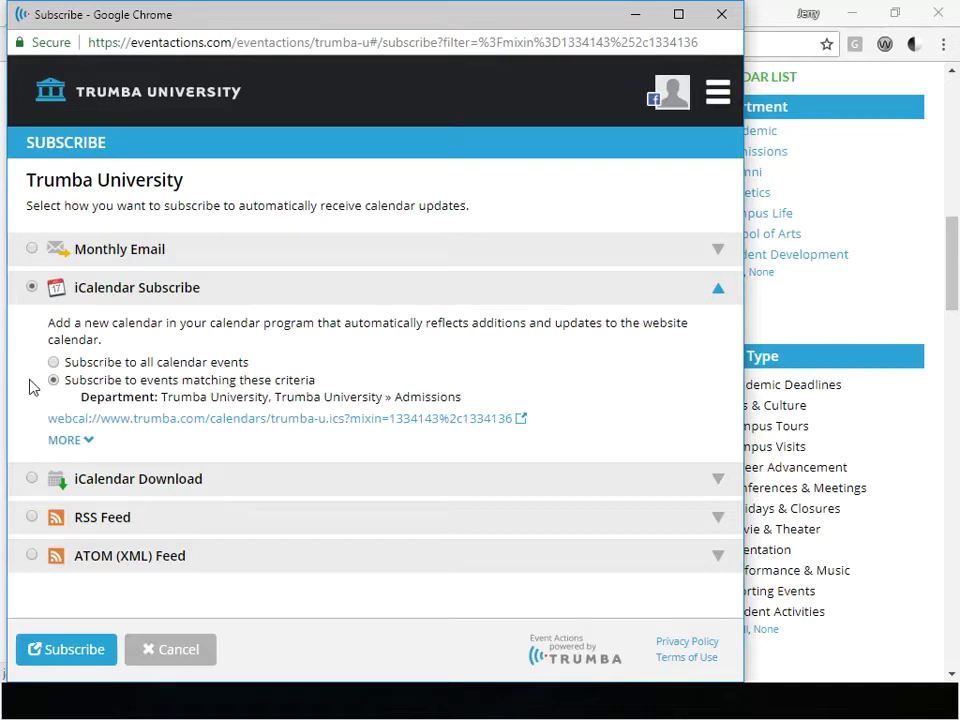
{"action": "left_click", "coordinate": [33, 478]}
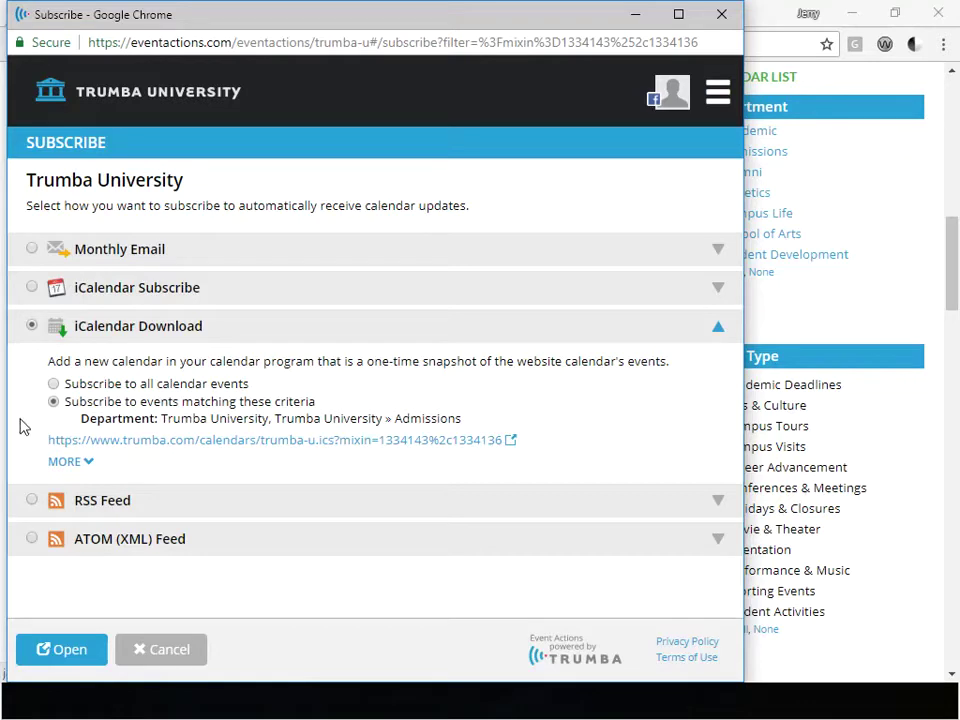
{"action": "left_click", "coordinate": [34, 503]}
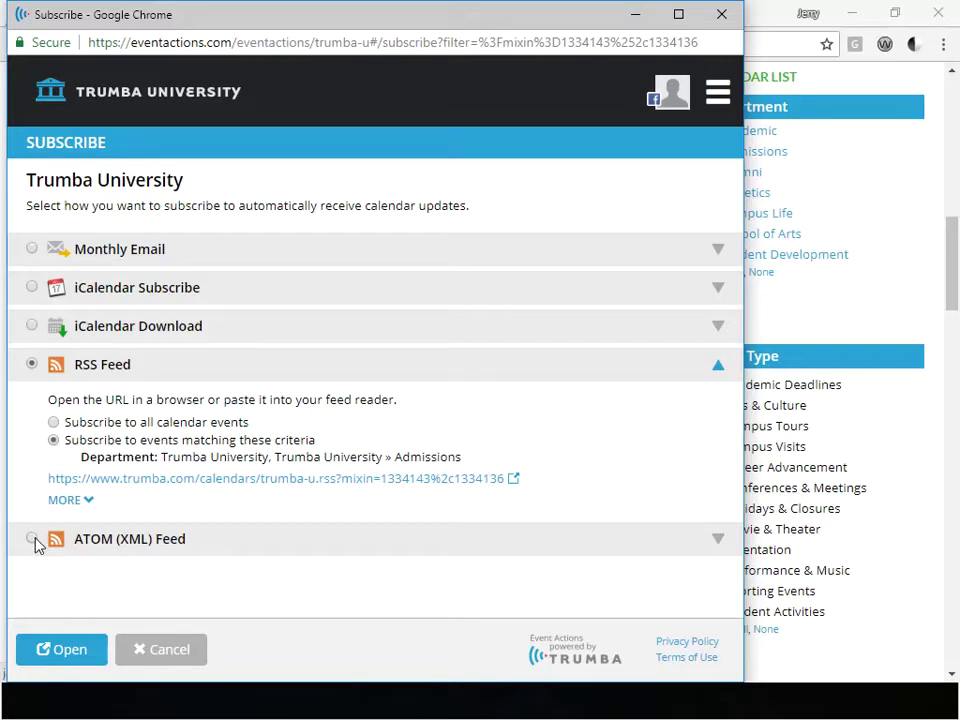
{"action": "left_click", "coordinate": [34, 540]}
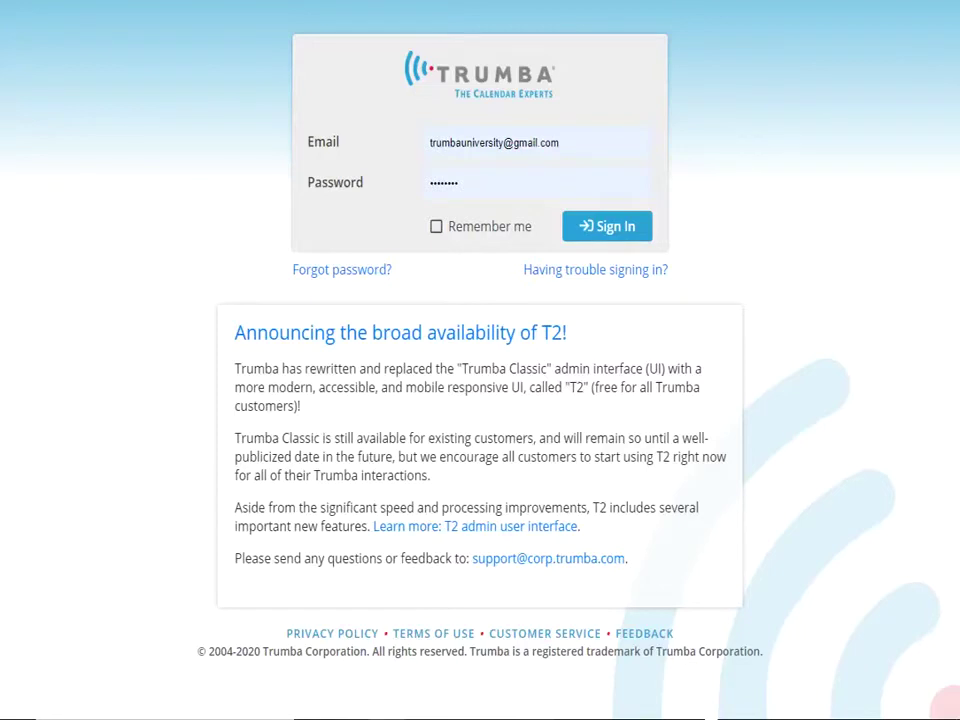
Sign in to the Trumba admin interface to reach the February 2020 Events list
{"action": "left_click", "coordinate": [605, 230]}
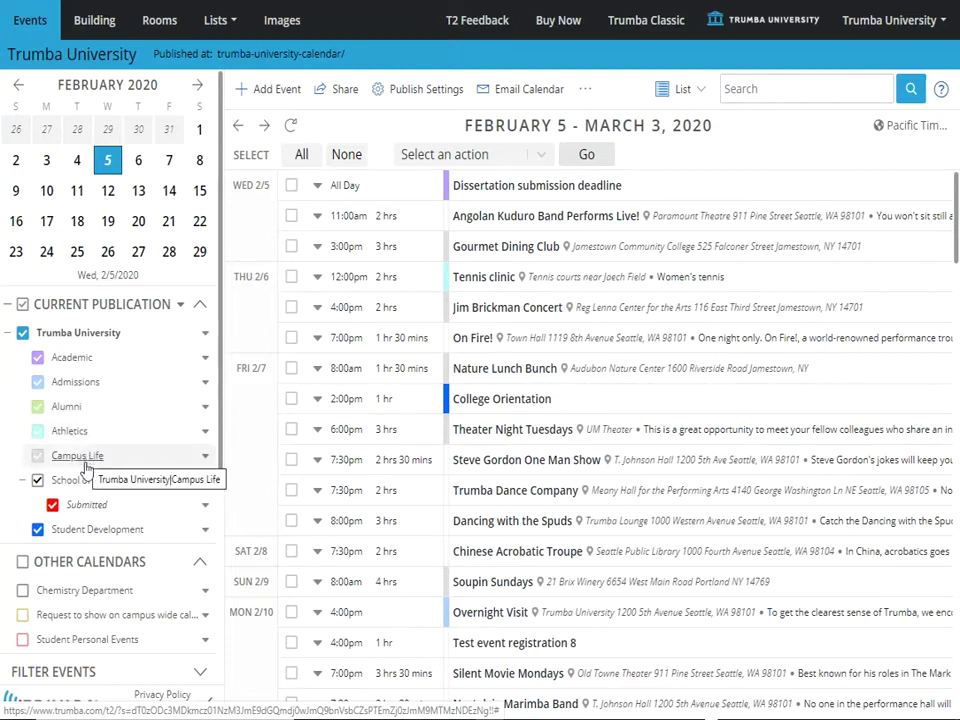
{"action": "left_click", "coordinate": [36, 533]}
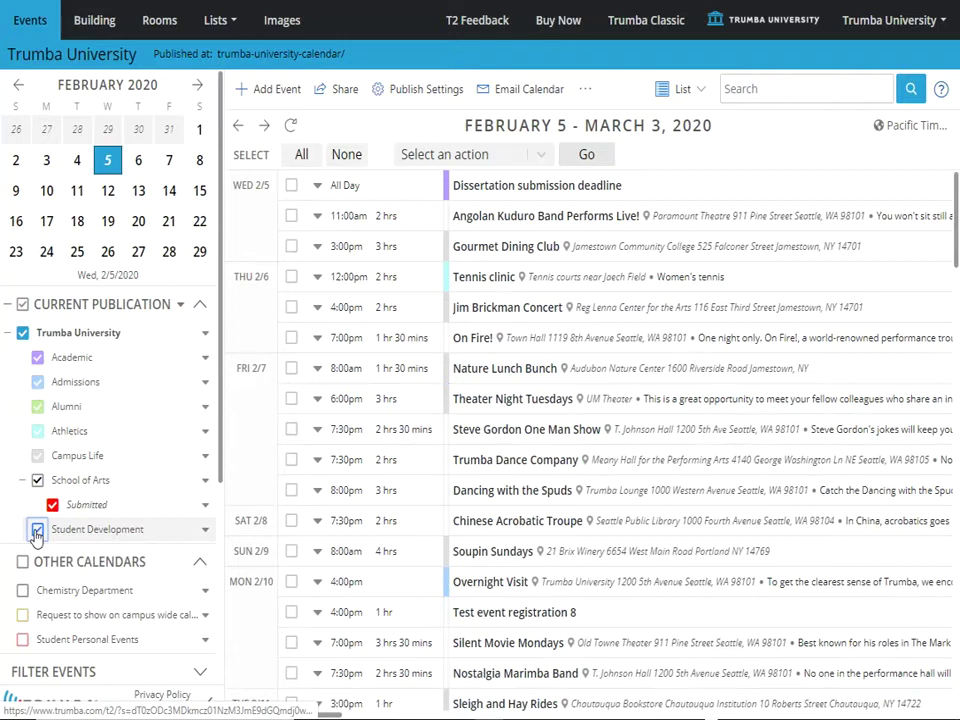
{"action": "left_click", "coordinate": [36, 533]}
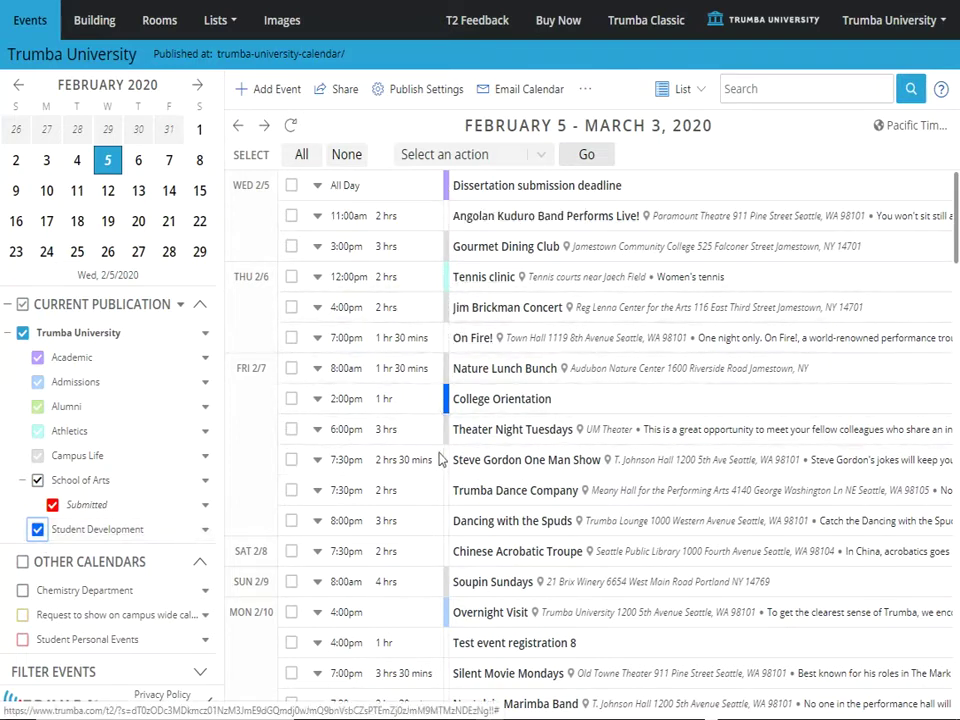
Cycle the admin calendar through the month, week and single-day views
{"action": "left_click", "coordinate": [692, 92]}
{"action": "left_click", "coordinate": [690, 226]}
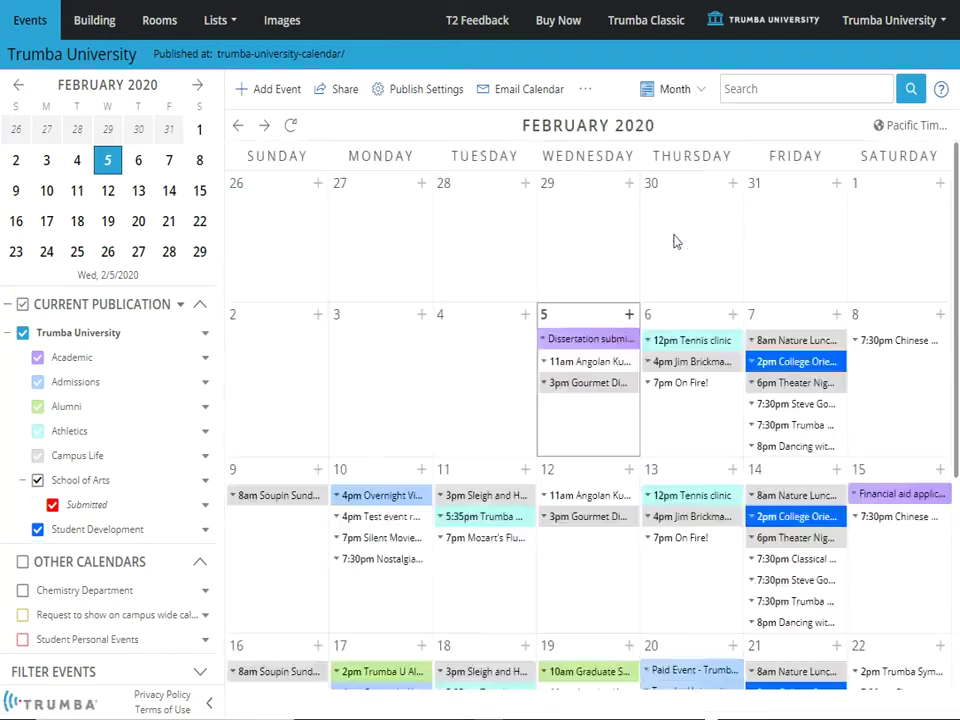
{"action": "left_click", "coordinate": [706, 92]}
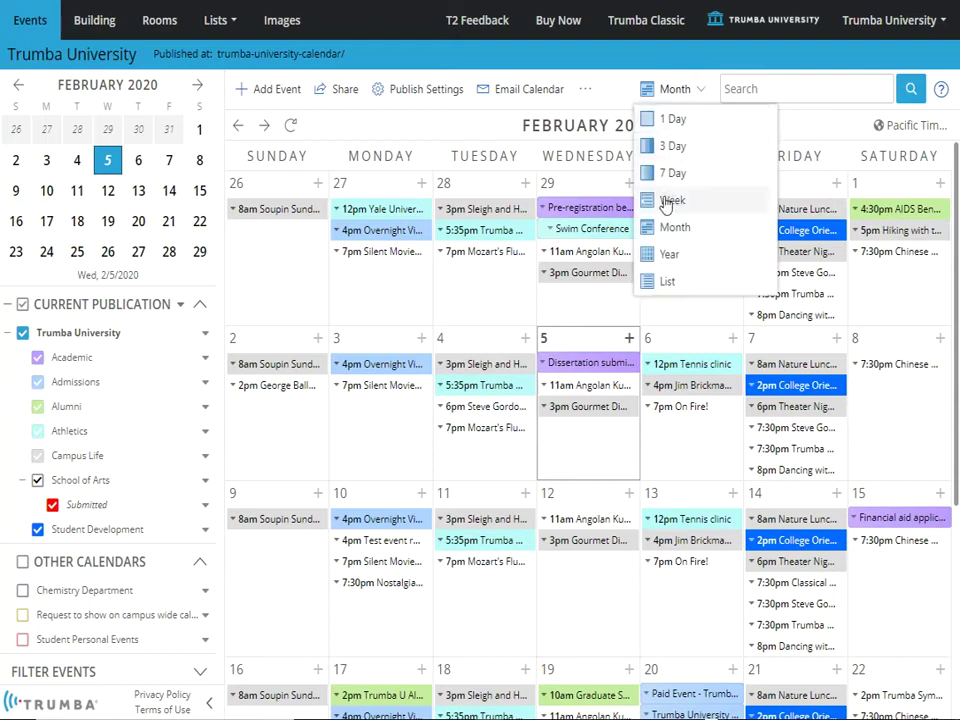
{"action": "left_click", "coordinate": [672, 197]}
{"action": "left_click", "coordinate": [703, 96]}
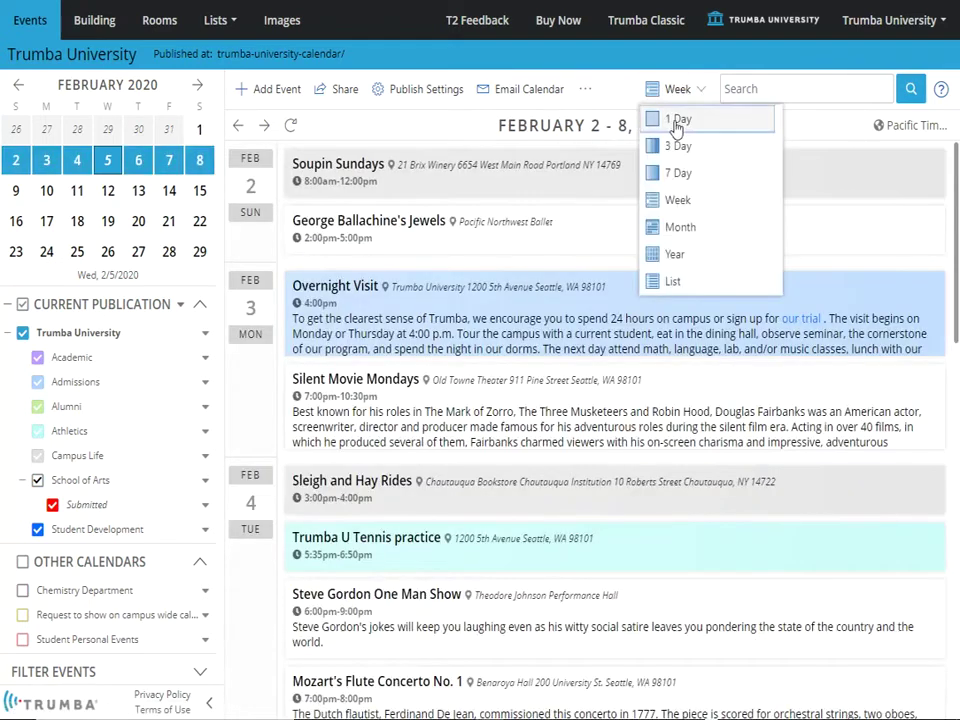
{"action": "left_click", "coordinate": [676, 121]}
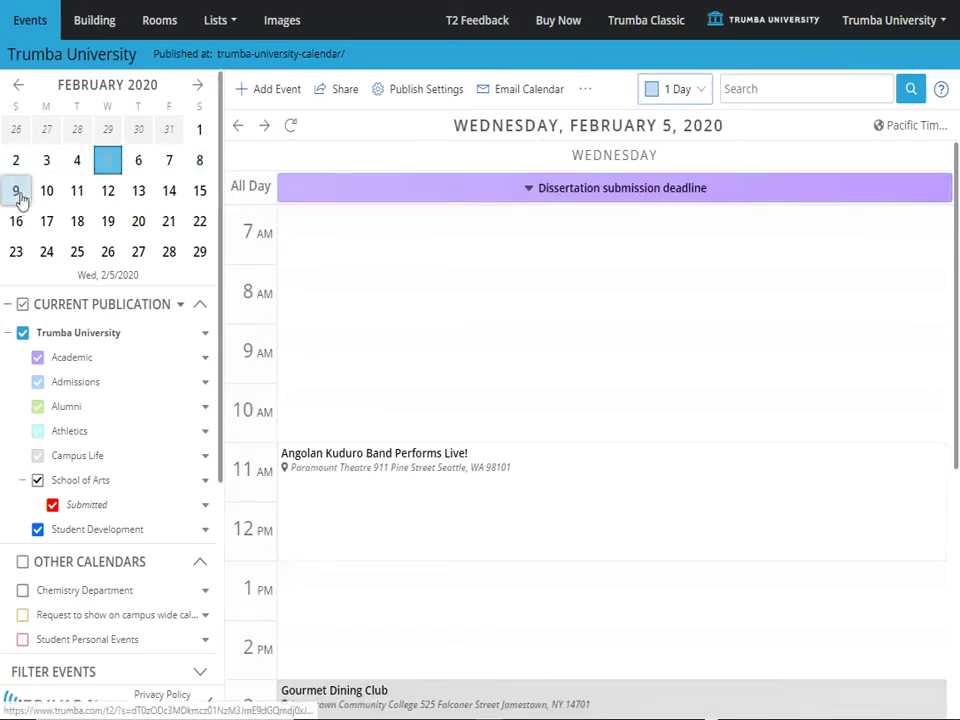
Select Feb 9–22, then Feb 24–29, in the mini calendar and switch to List view
{"action": "left_click_drag", "start_coordinate": [16, 192], "coordinate": [198, 219]}
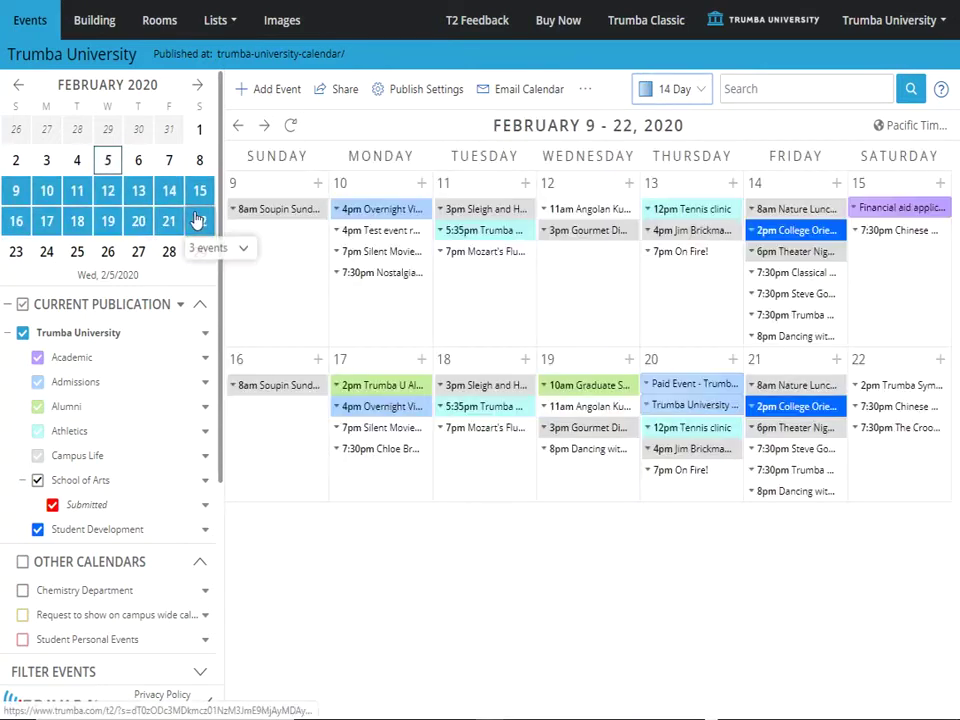
{"action": "left_click_drag", "start_coordinate": [47, 252], "coordinate": [199, 255]}
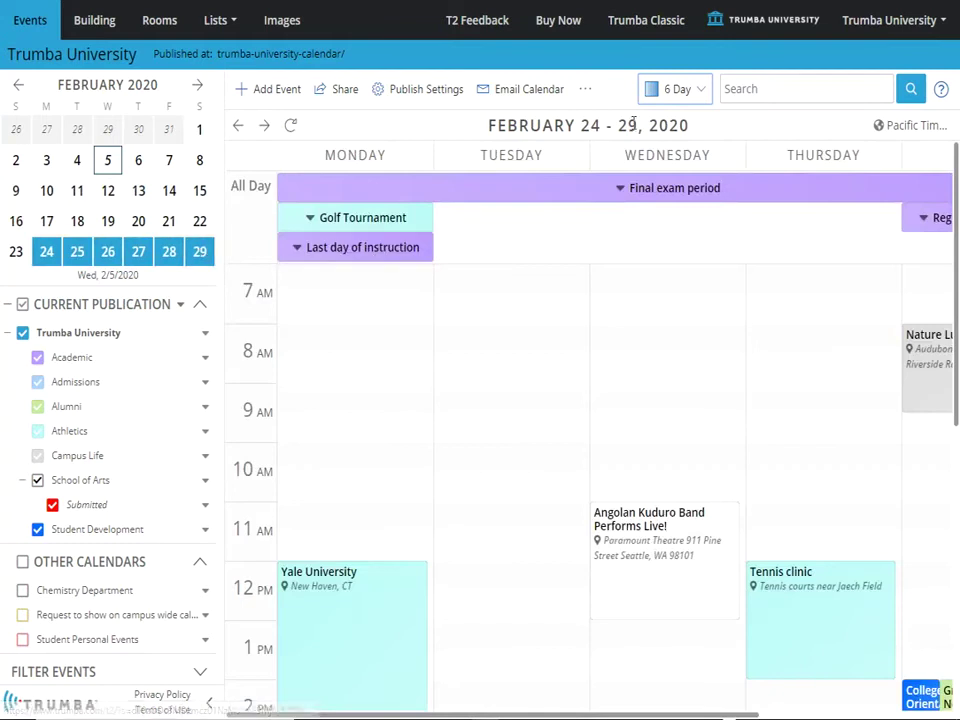
{"action": "left_click", "coordinate": [701, 96]}
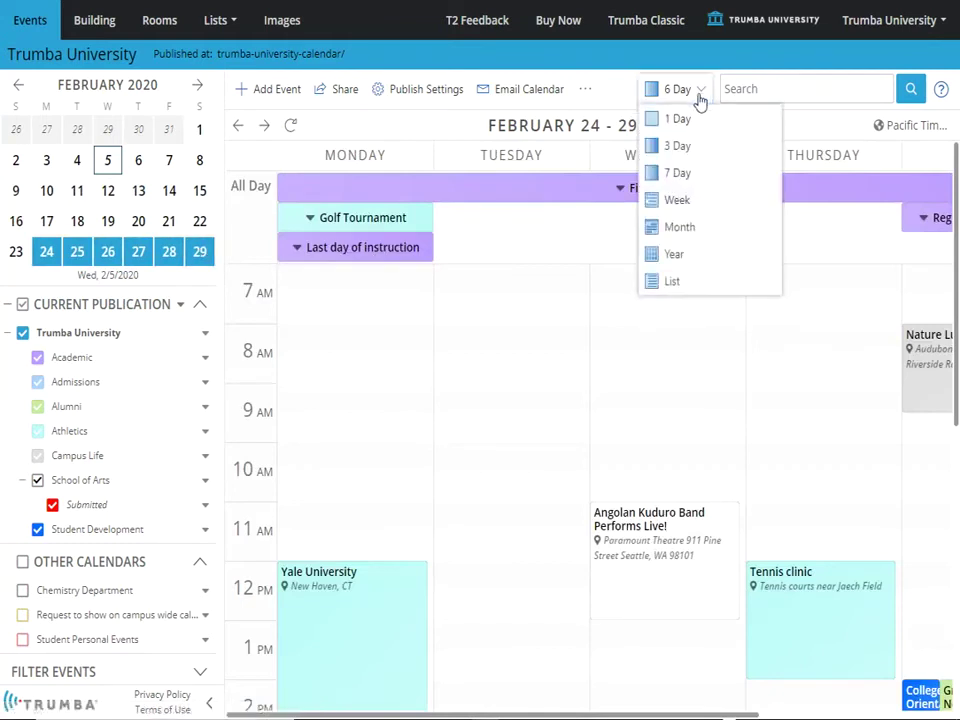
{"action": "left_click", "coordinate": [660, 281]}
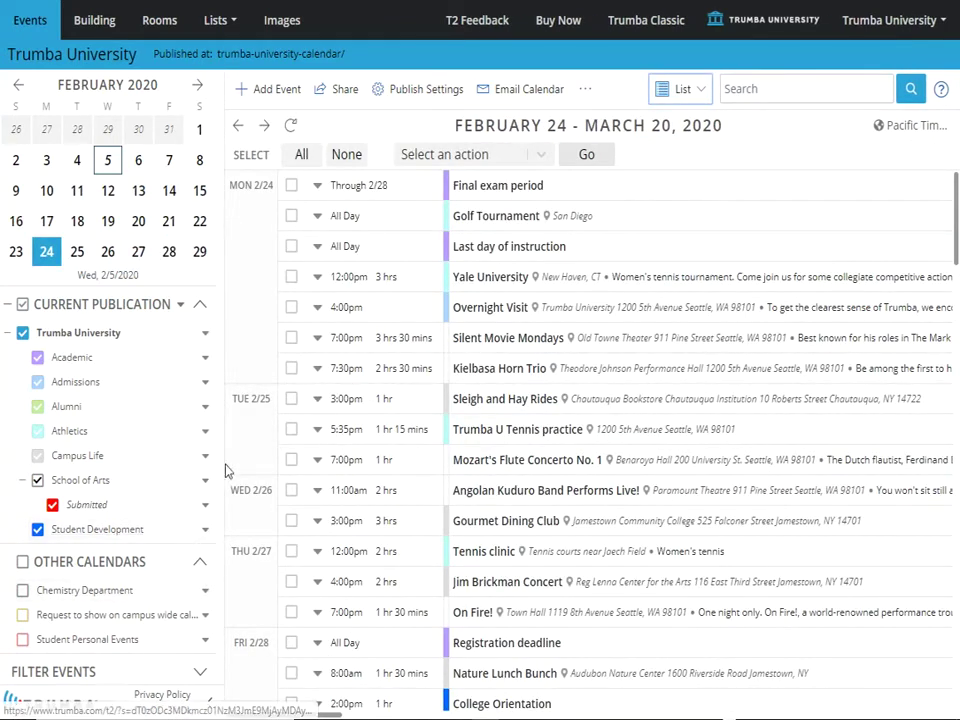
{"action": "left_click_drag", "start_coordinate": [220, 475], "coordinate": [238, 643]}
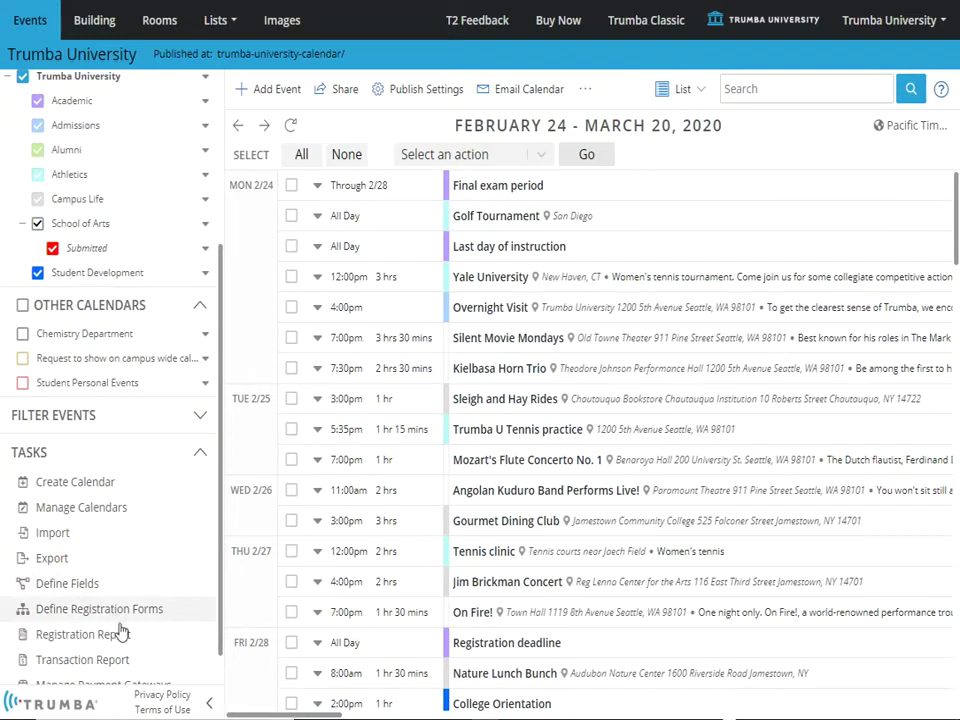
{"action": "scroll", "coordinate": [215, 705], "scroll_direction": "down", "scroll_amount": 1}
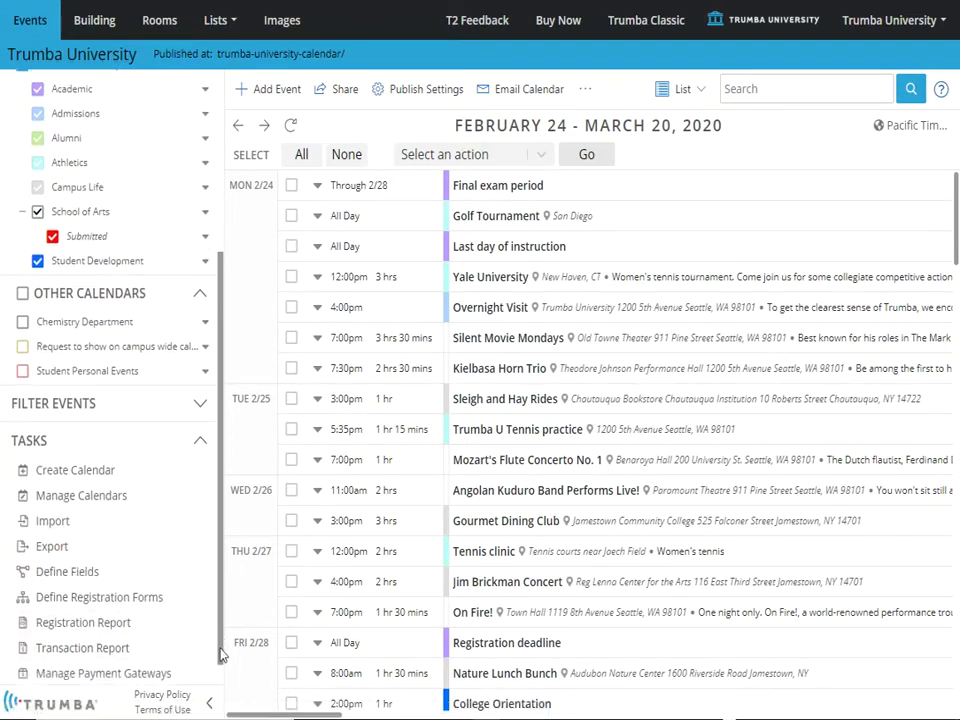
{"action": "scroll", "coordinate": [210, 700], "scroll_direction": "down", "scroll_amount": 1}
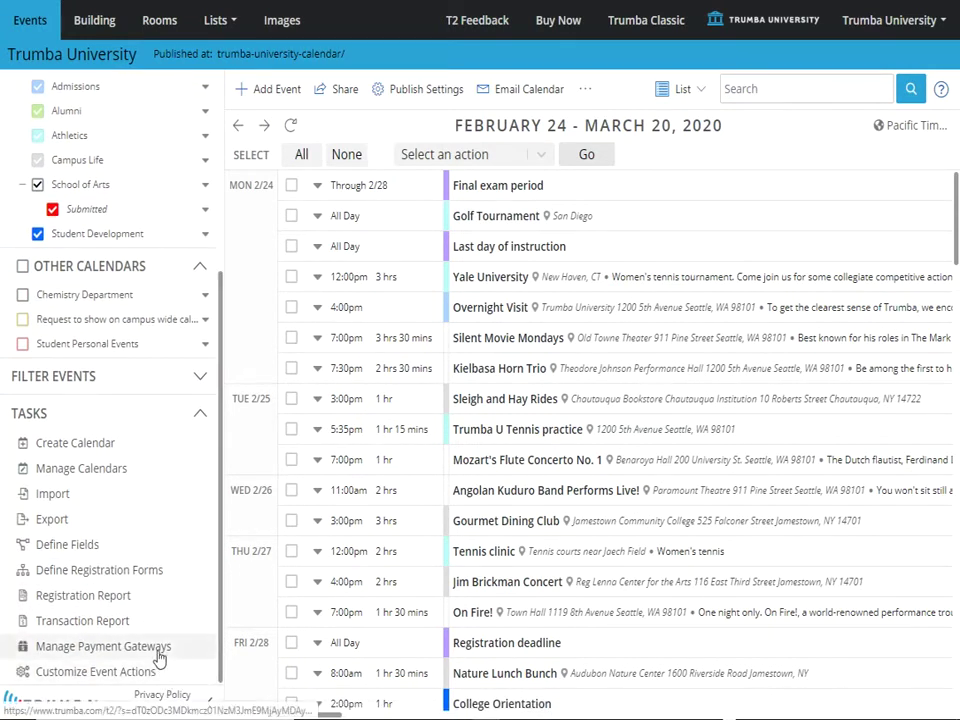
{"action": "left_click", "coordinate": [291, 398]}
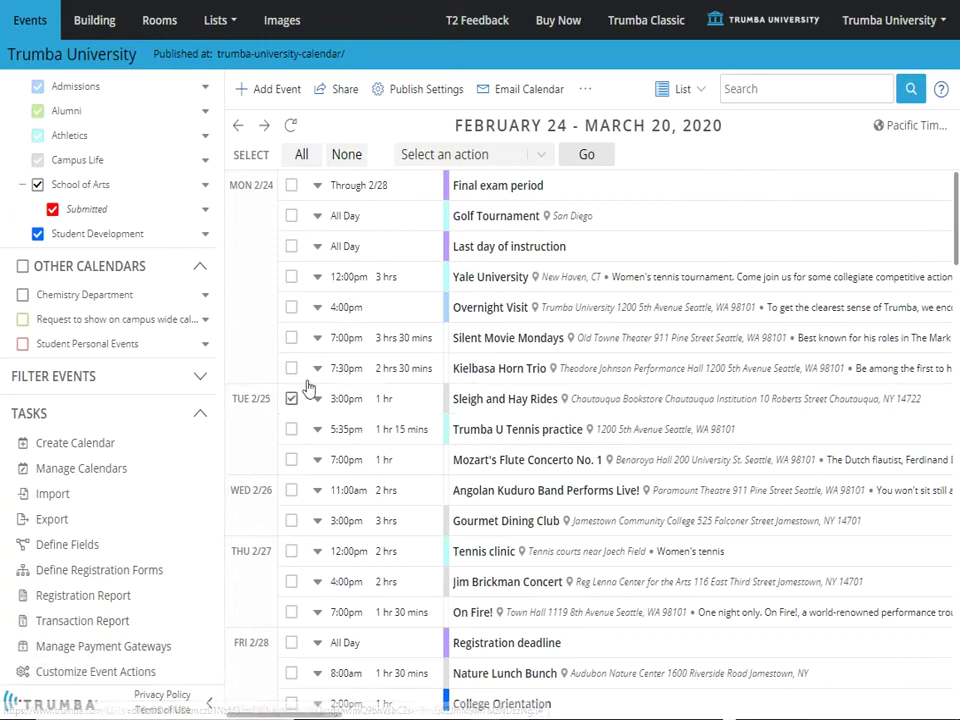
{"action": "left_click", "coordinate": [538, 157]}
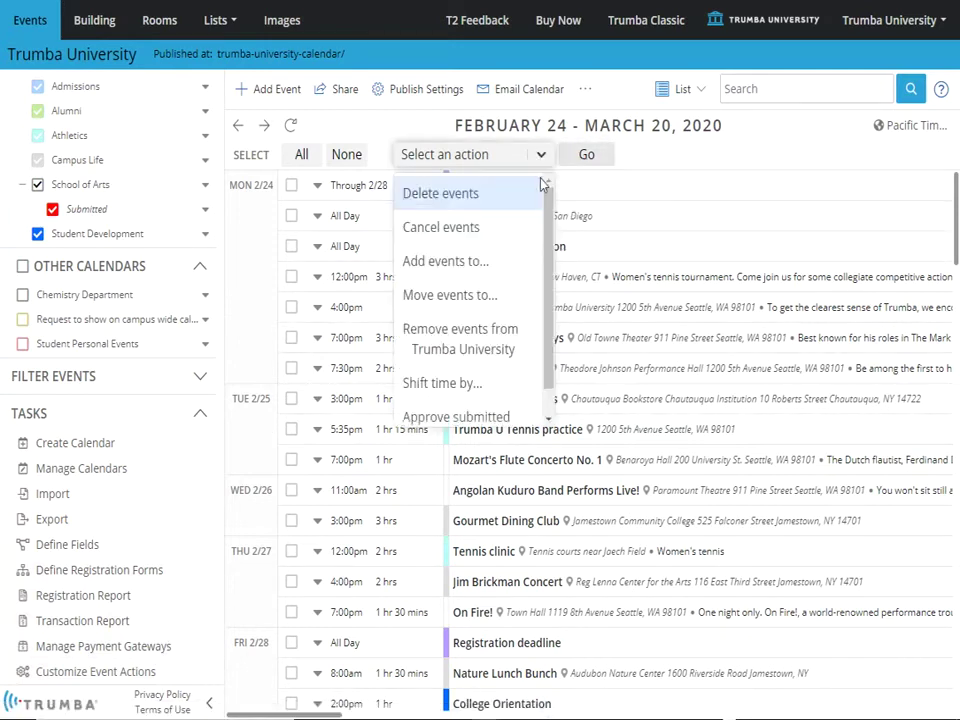
{"action": "left_click_drag", "start_coordinate": [546, 232], "coordinate": [546, 240]}
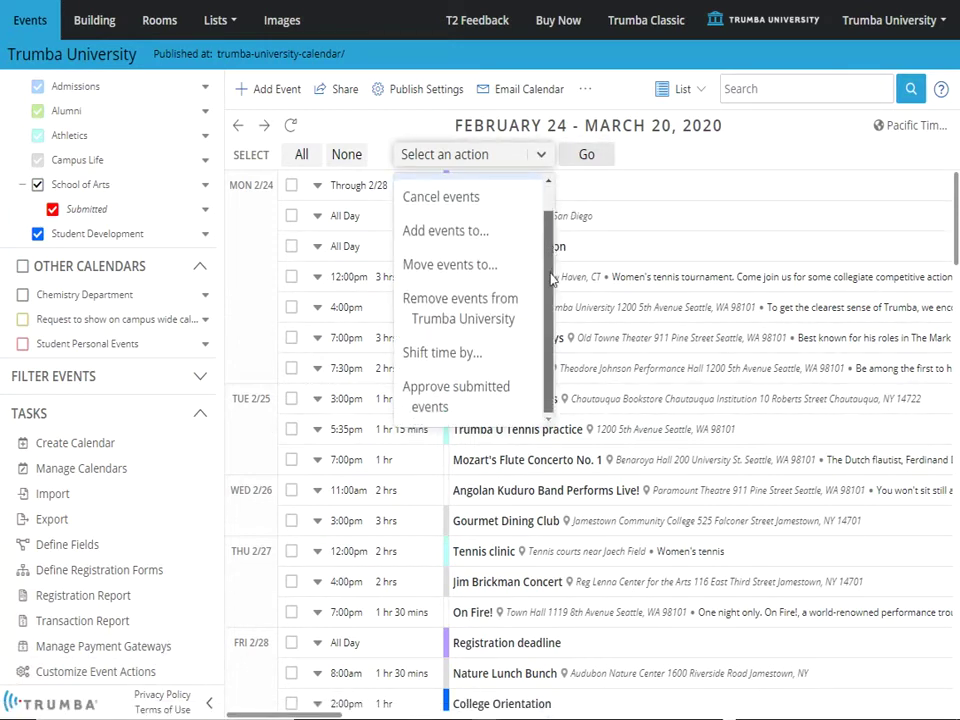
{"action": "left_click", "coordinate": [538, 155]}
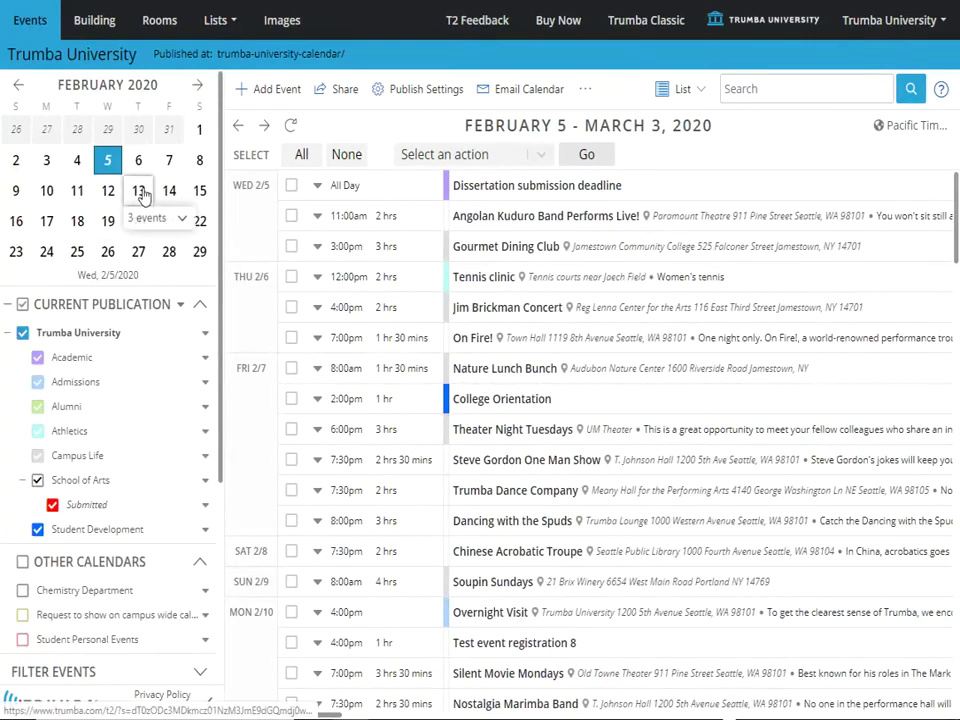
{"action": "mouse_move", "coordinate": [138, 191]}
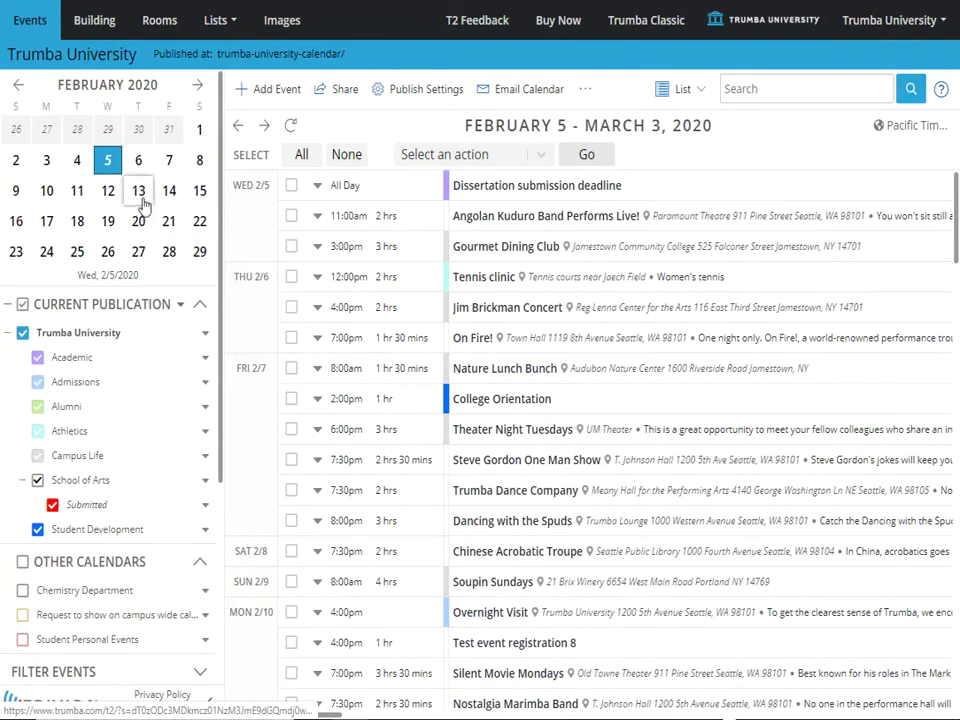
Open the Feb 13 On Fire! event for editing and check its 'Also shows on' calendars
{"action": "left_click", "coordinate": [148, 217]}
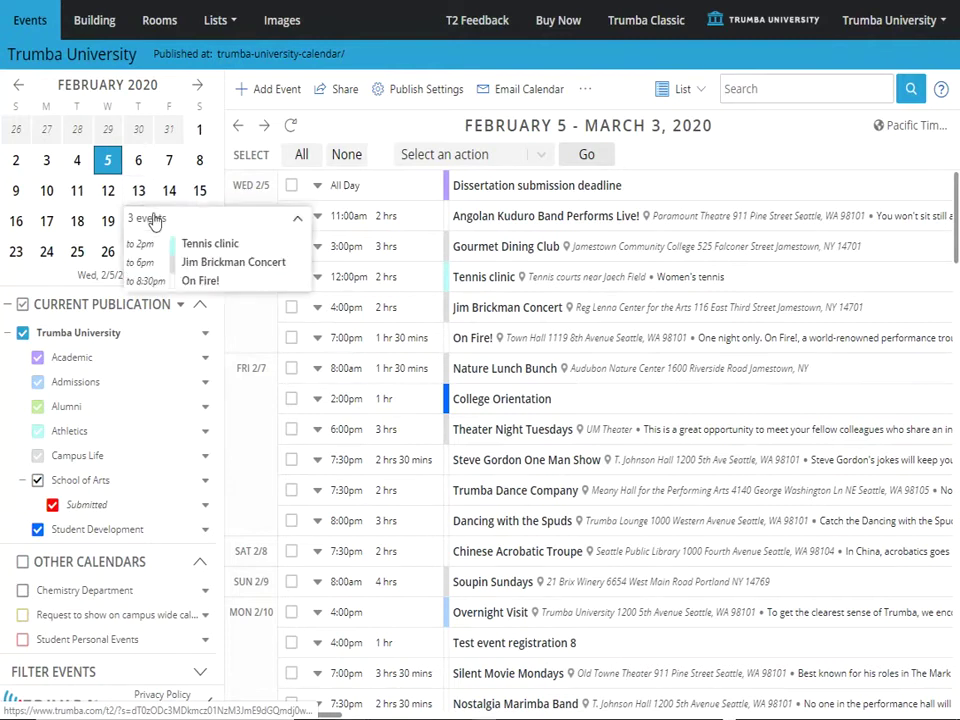
{"action": "left_click", "coordinate": [196, 281]}
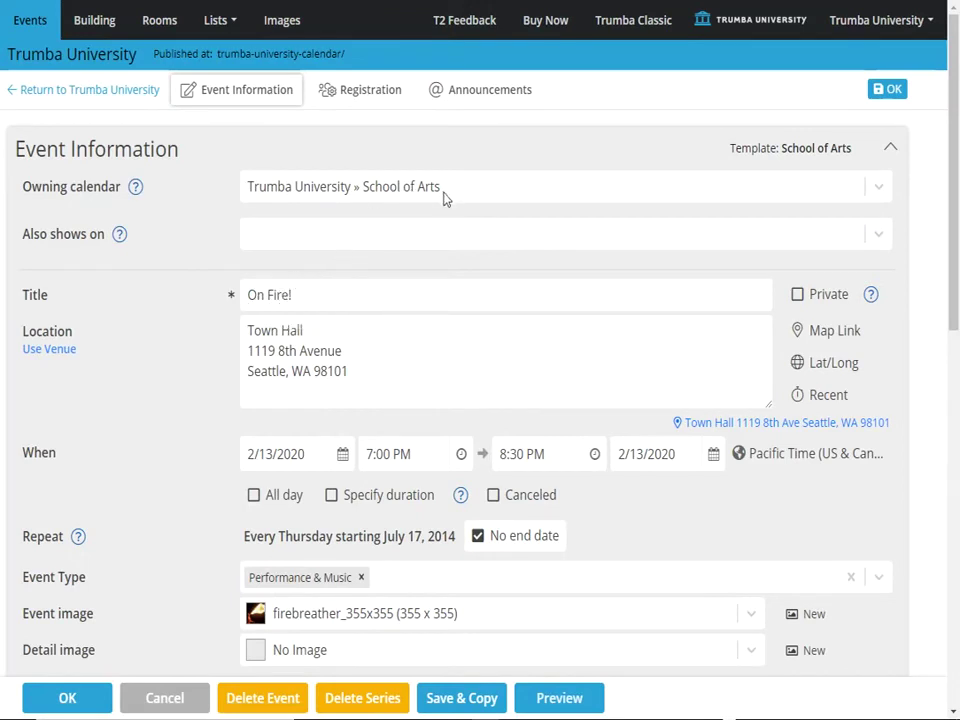
{"action": "left_click", "coordinate": [880, 237]}
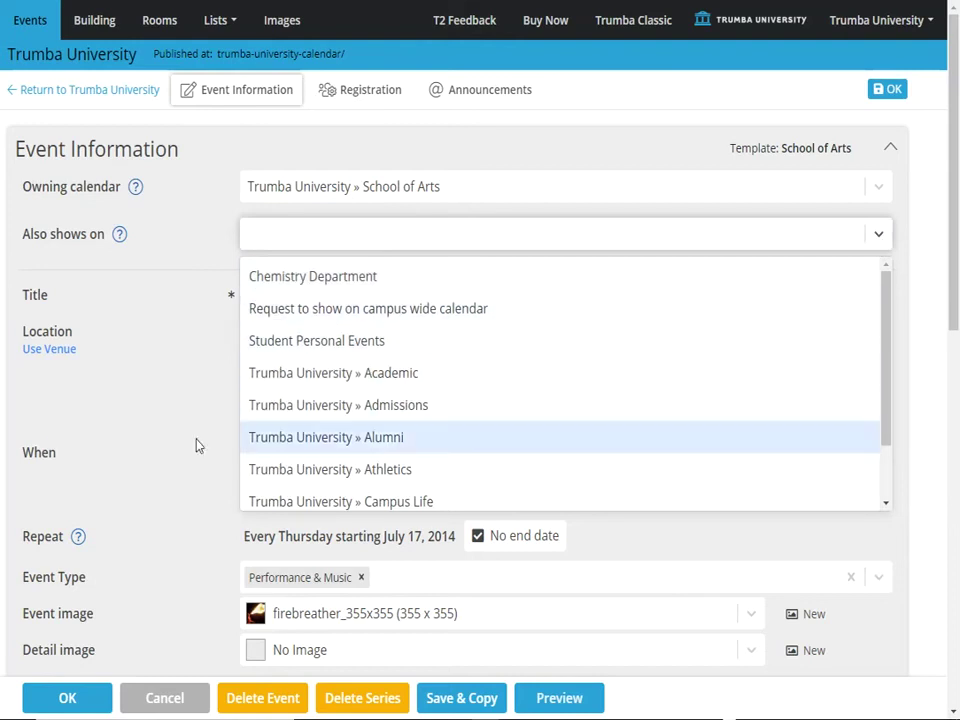
{"action": "left_click", "coordinate": [50, 446]}
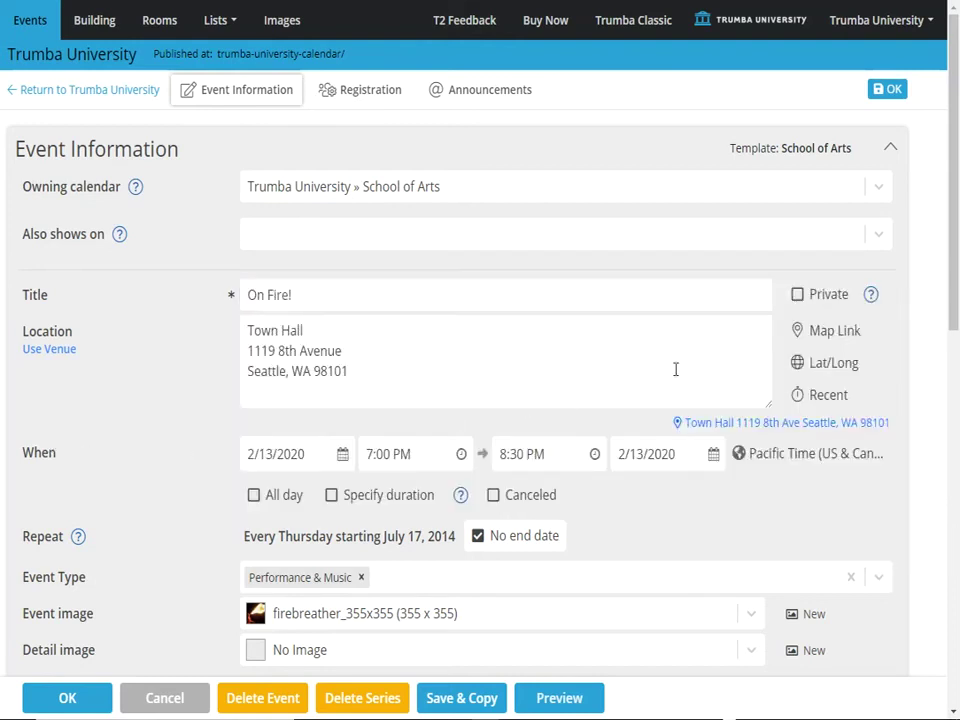
Inspect Recent and Lat/Long location options, then switch location to Use Venue
{"action": "left_click", "coordinate": [816, 396]}
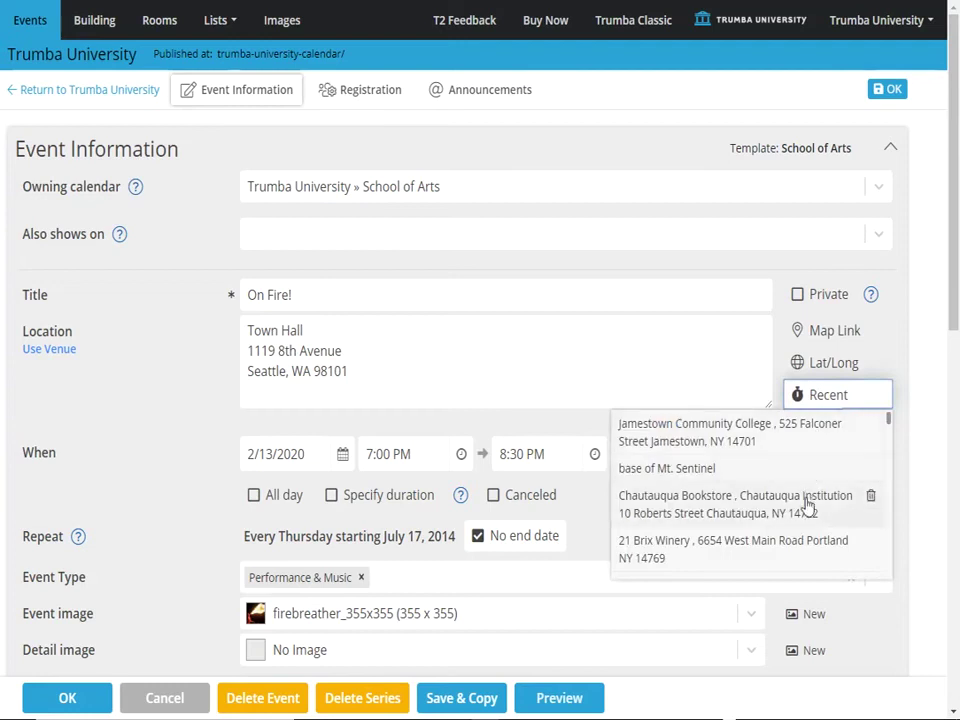
{"action": "left_click", "coordinate": [262, 351]}
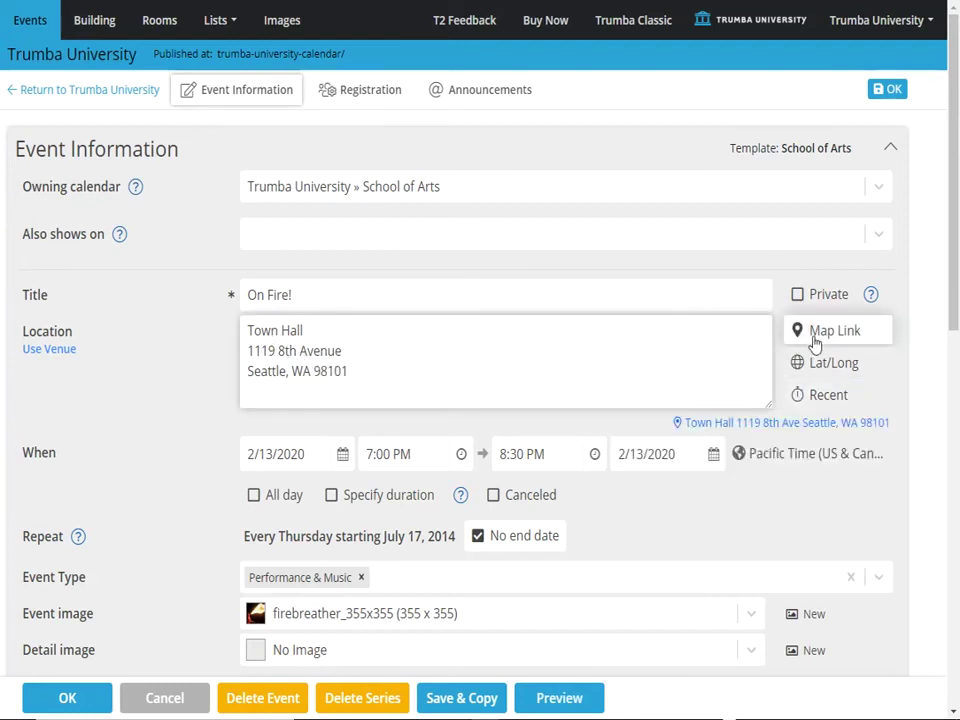
{"action": "left_click", "coordinate": [816, 368]}
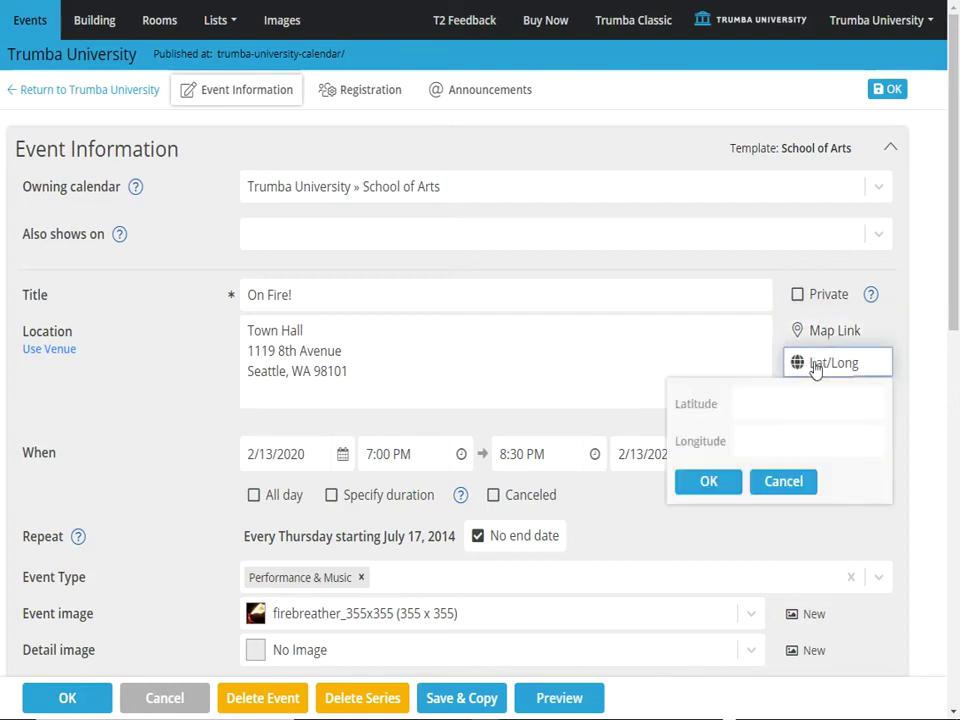
{"action": "left_click", "coordinate": [816, 368]}
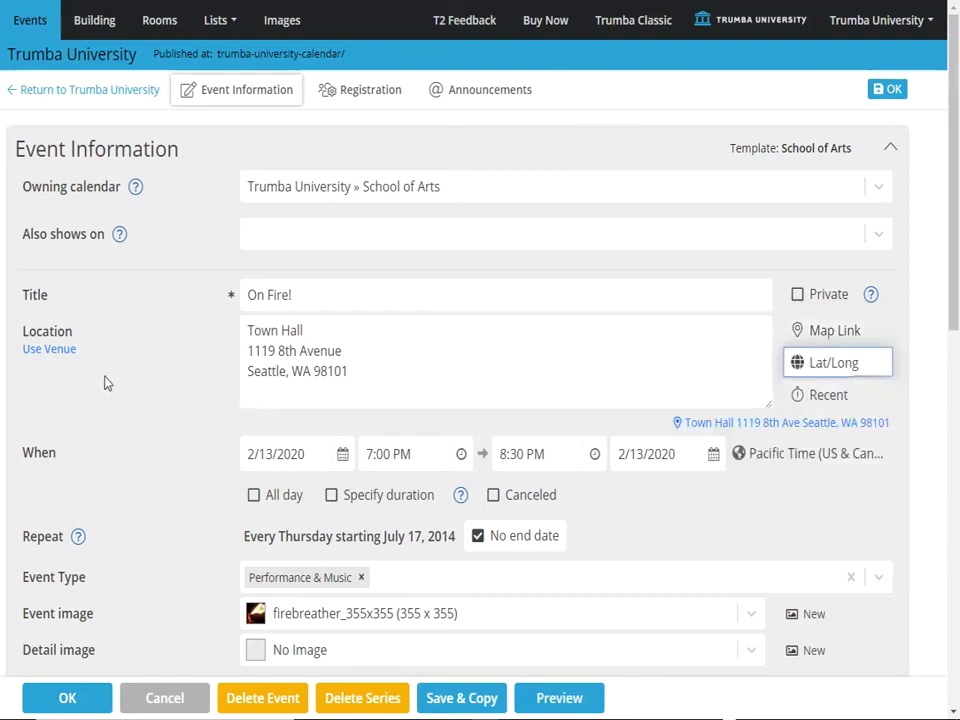
{"action": "left_click", "coordinate": [58, 352]}
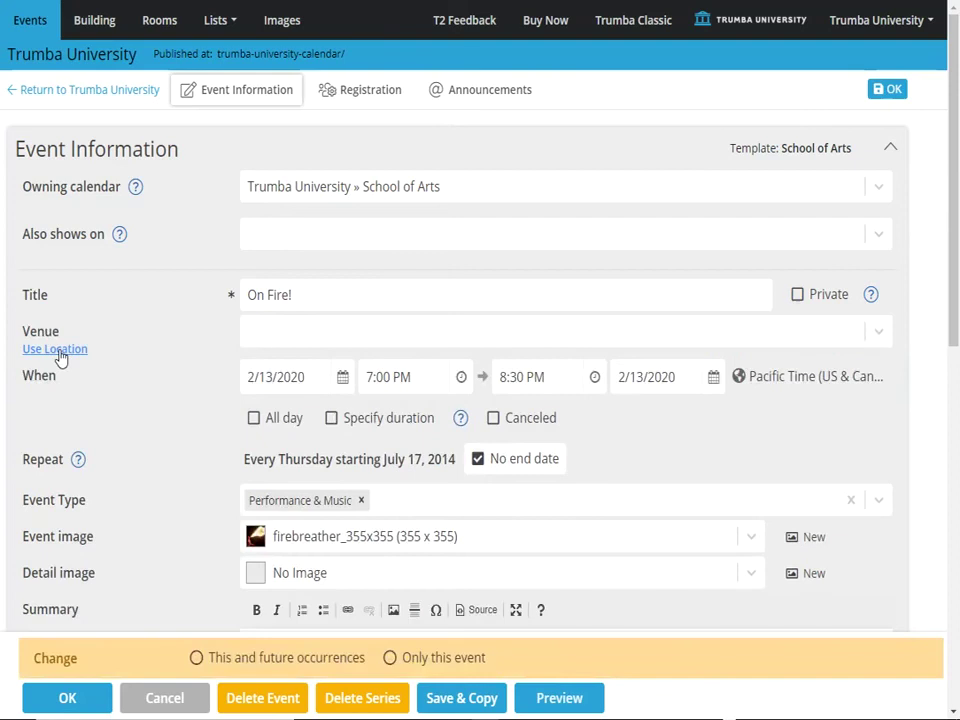
{"action": "left_click", "coordinate": [879, 334]}
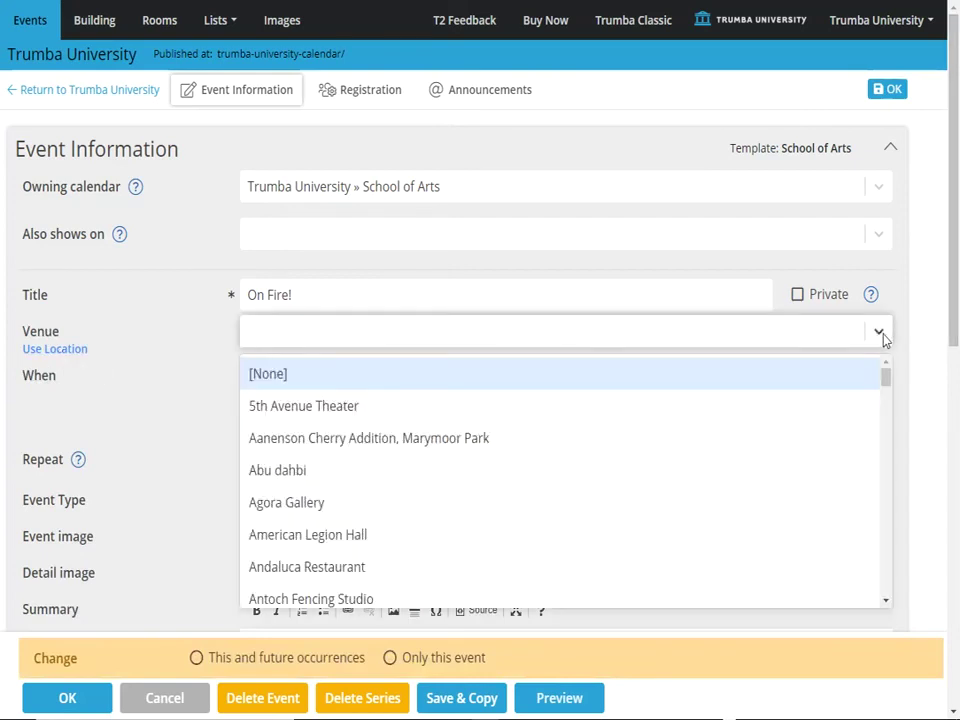
{"action": "left_click", "coordinate": [879, 334]}
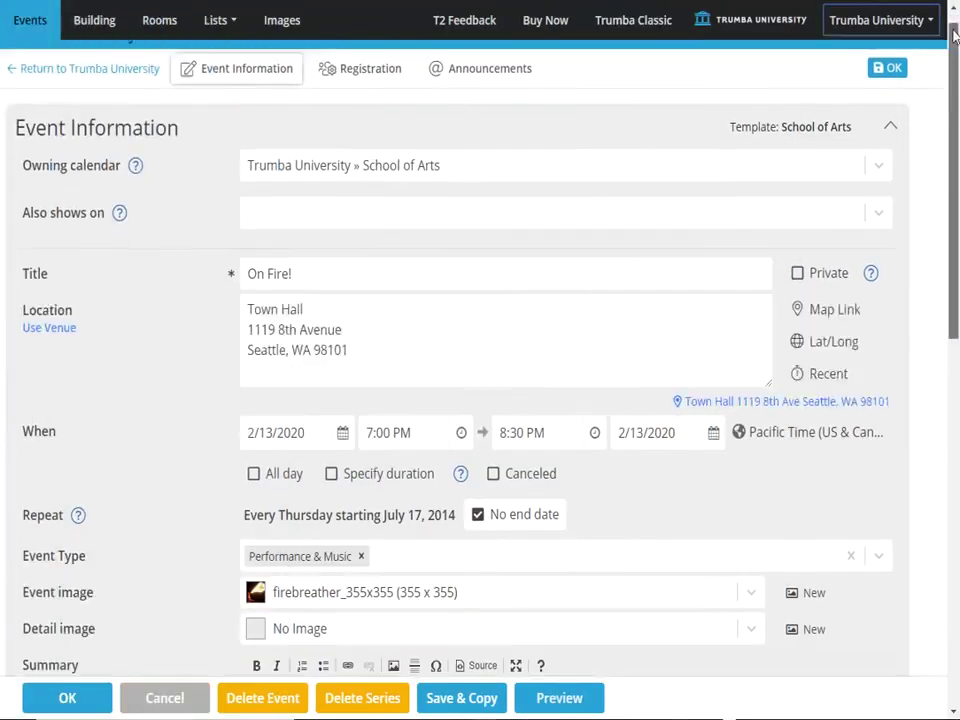
Browse detail image choices and the Add Image dialog, cancelling without setting an image
{"action": "left_click_drag", "start_coordinate": [952, 37], "coordinate": [950, 160]}
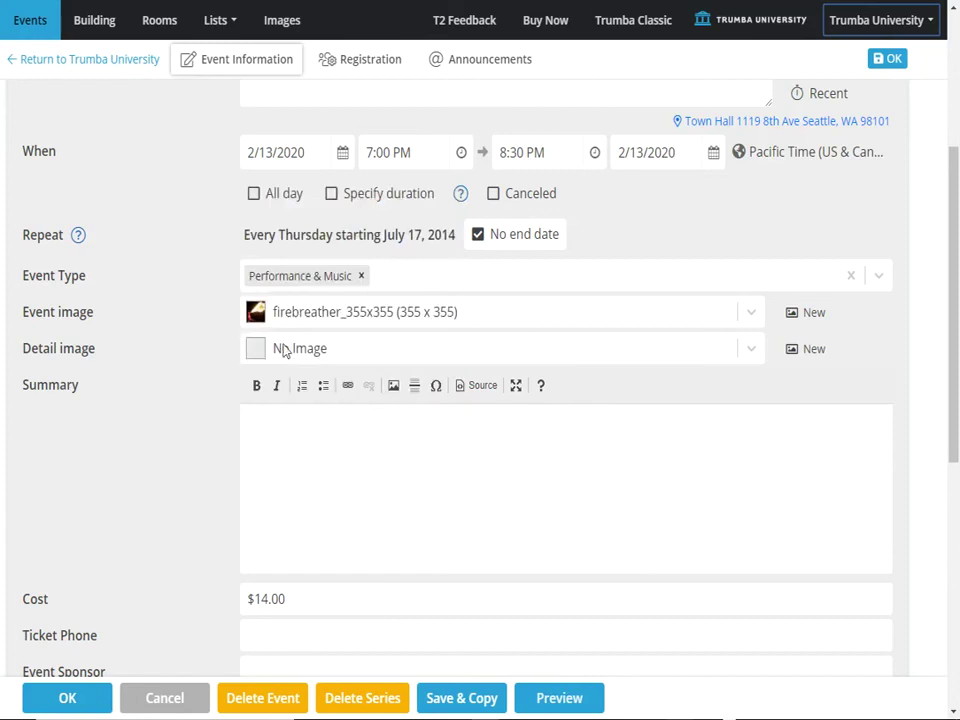
{"action": "left_click", "coordinate": [753, 357]}
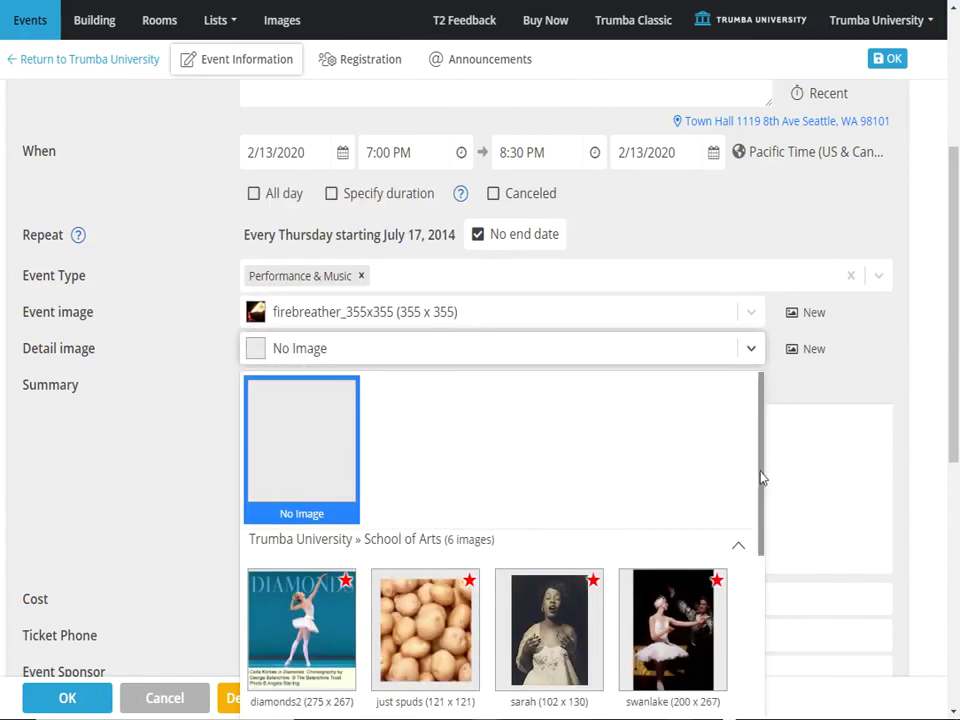
{"action": "mouse_move", "coordinate": [761, 476]}
{"action": "left_mouse_down"}
{"action": "mouse_move", "coordinate": [767, 492]}
{"action": "mouse_move", "coordinate": [754, 418]}
{"action": "left_mouse_up"}
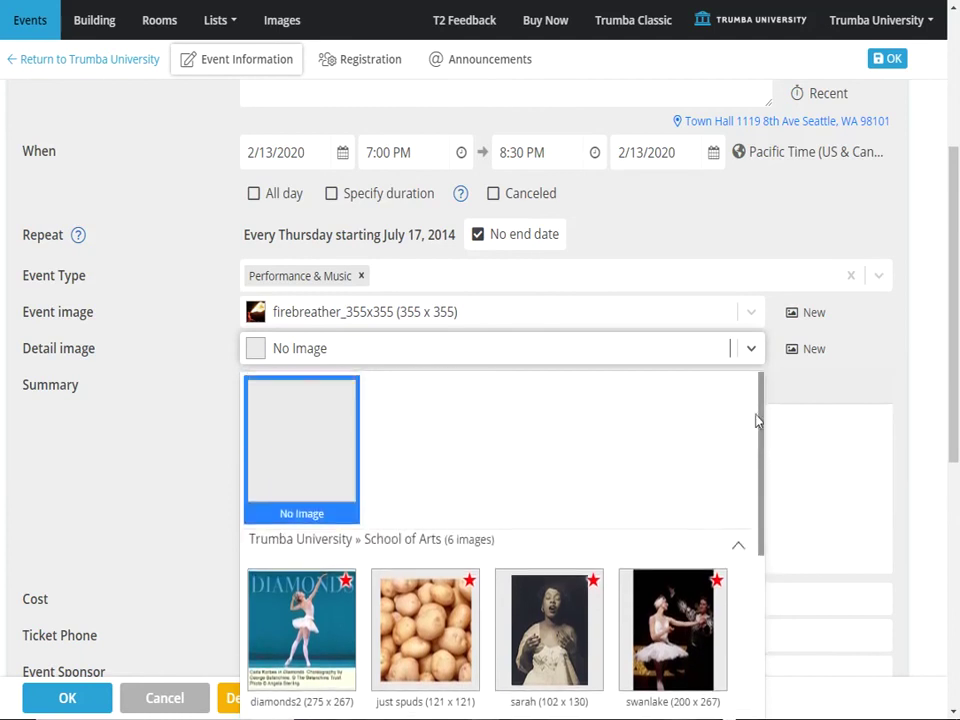
{"action": "left_click", "coordinate": [750, 347]}
{"action": "left_click", "coordinate": [806, 350]}
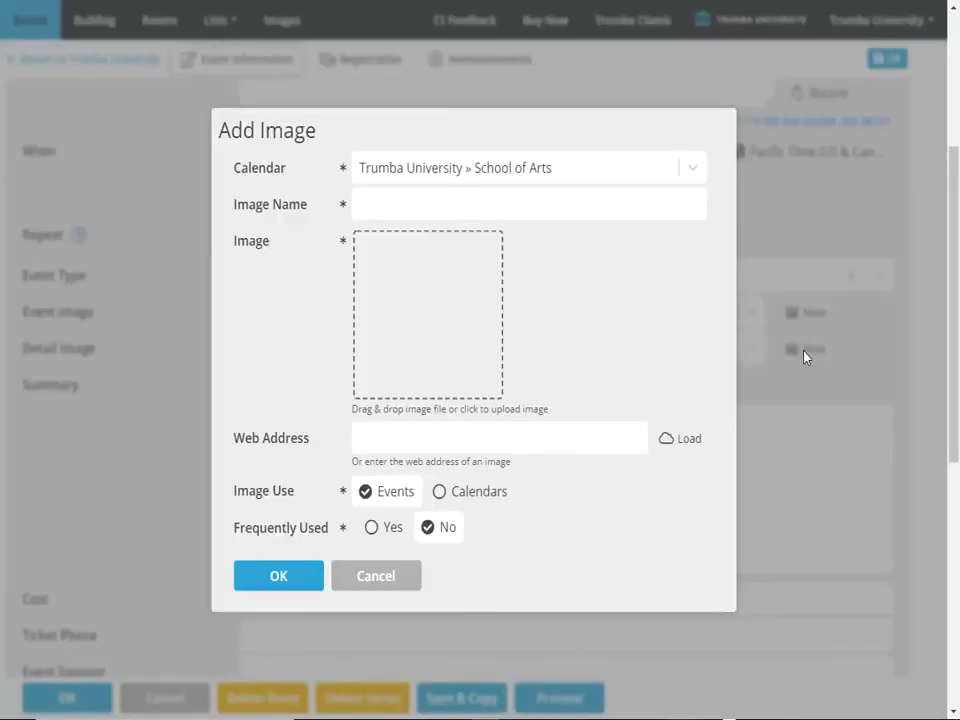
{"action": "left_click", "coordinate": [399, 578]}
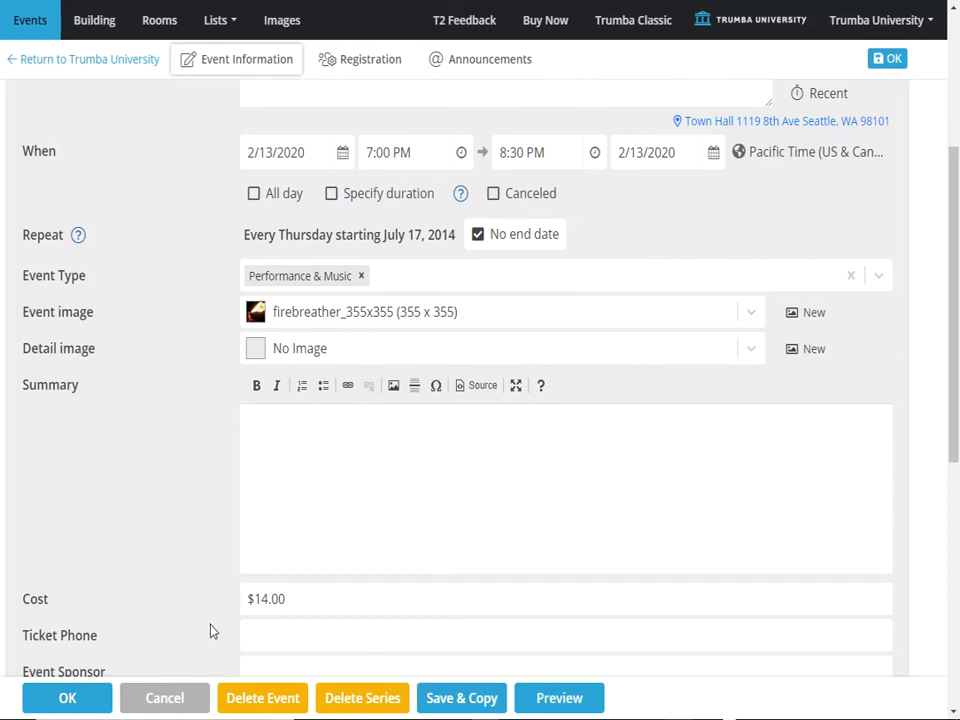
{"action": "left_click_drag", "start_coordinate": [955, 393], "coordinate": [955, 650]}
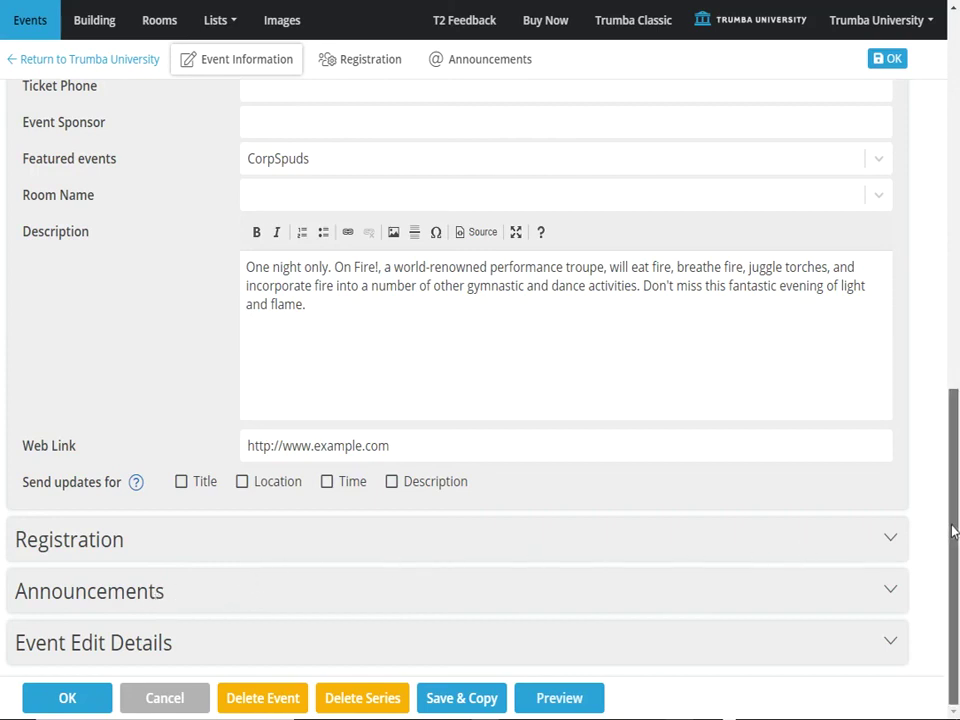
{"action": "left_click_drag", "start_coordinate": [958, 533], "coordinate": [957, 148]}
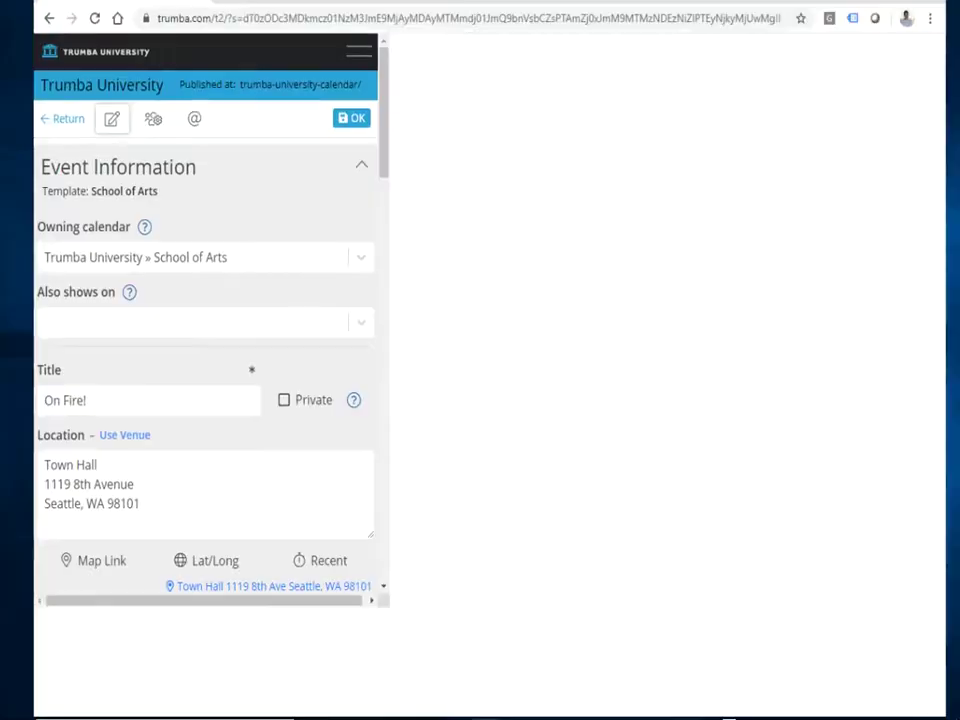
Sign out through the Trumba University account menu
{"action": "left_click", "coordinate": [895, 20]}
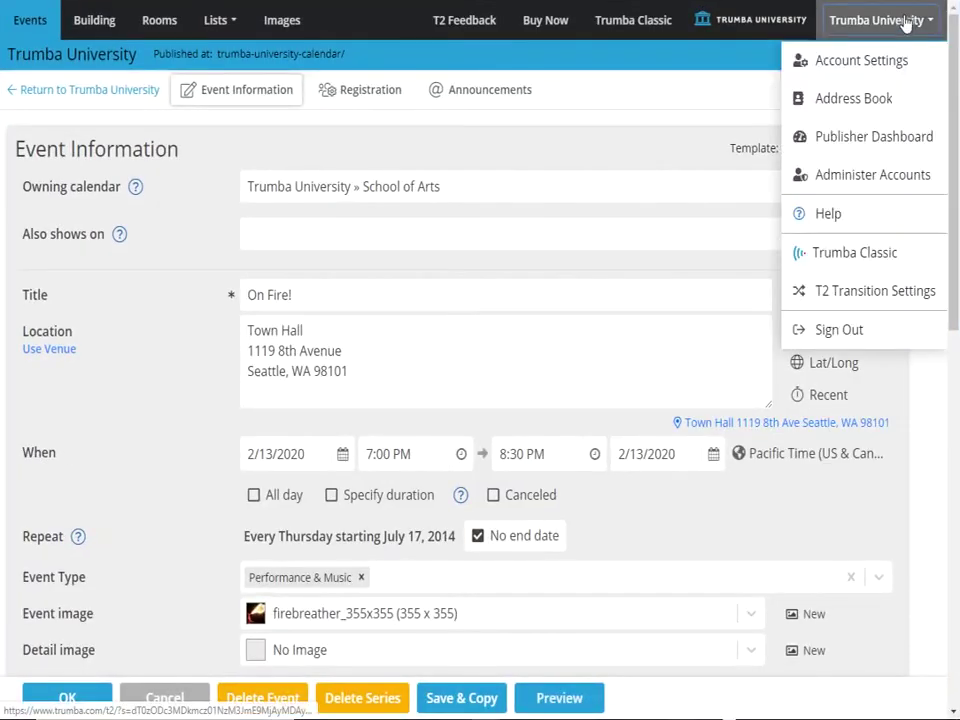
{"action": "left_click", "coordinate": [858, 332]}
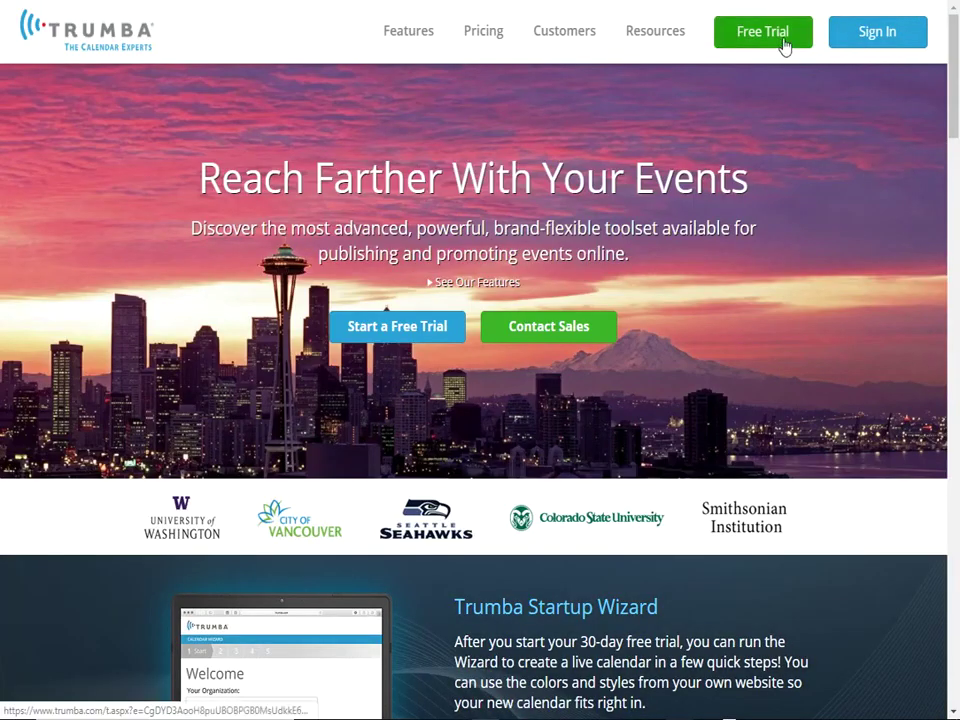